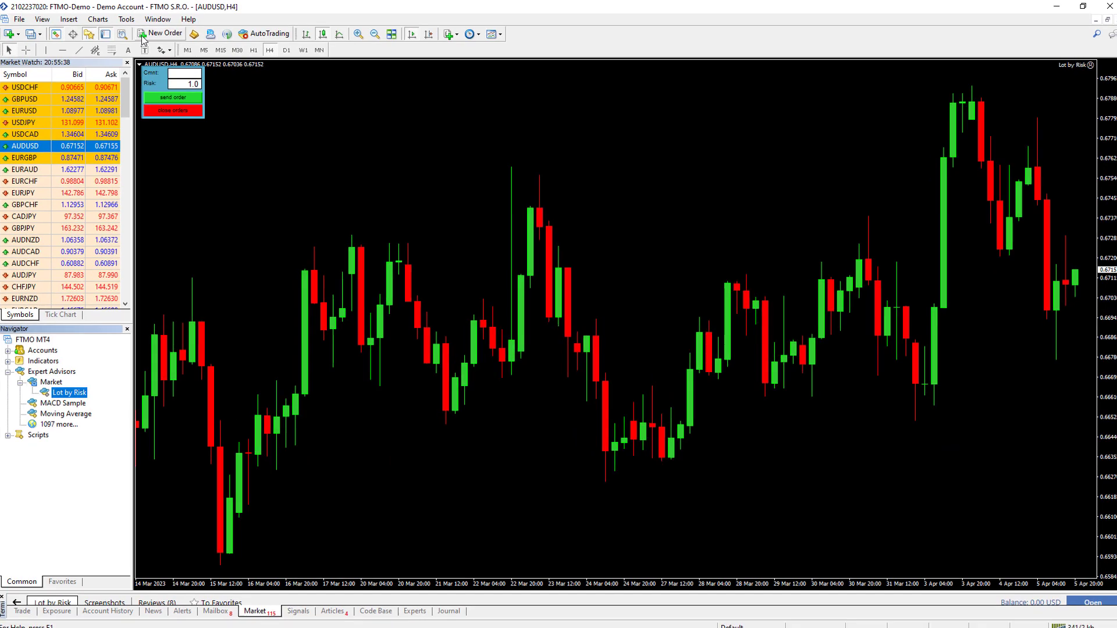
# Step: Allow automated trading in the Expert Advisors options and accept the settings
pyautogui.click(130, 19)
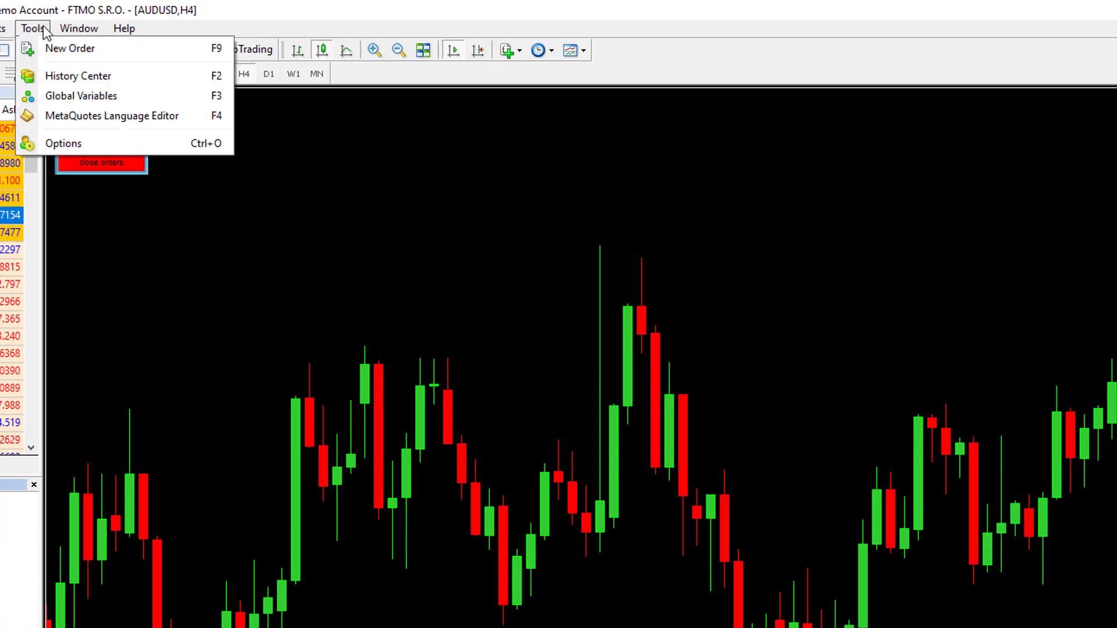
pyautogui.click(72, 145)
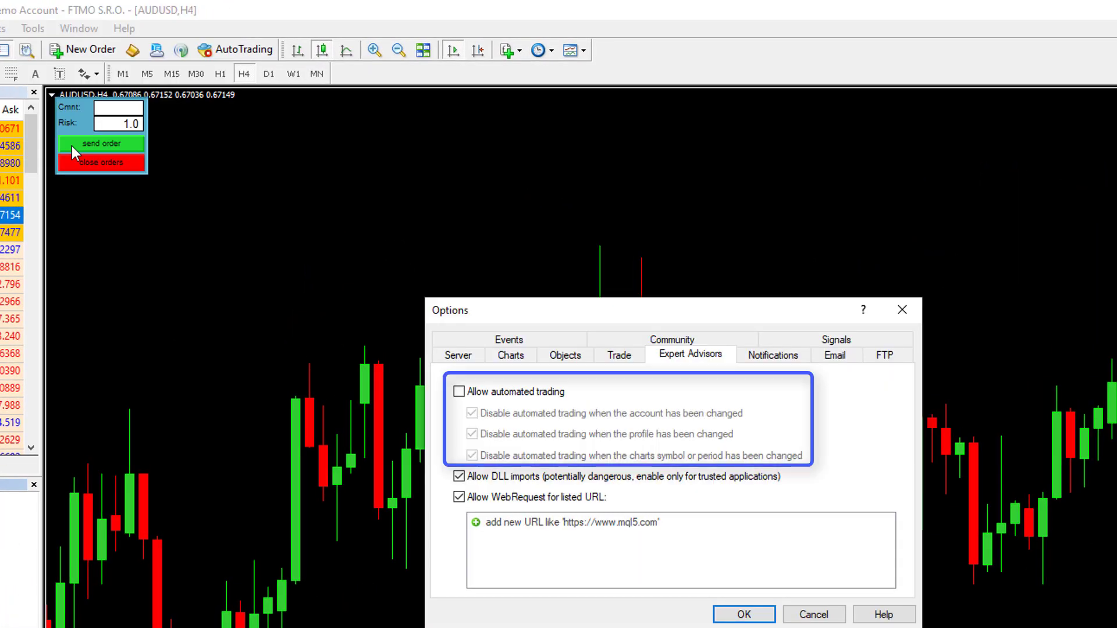
pyautogui.click(459, 391)
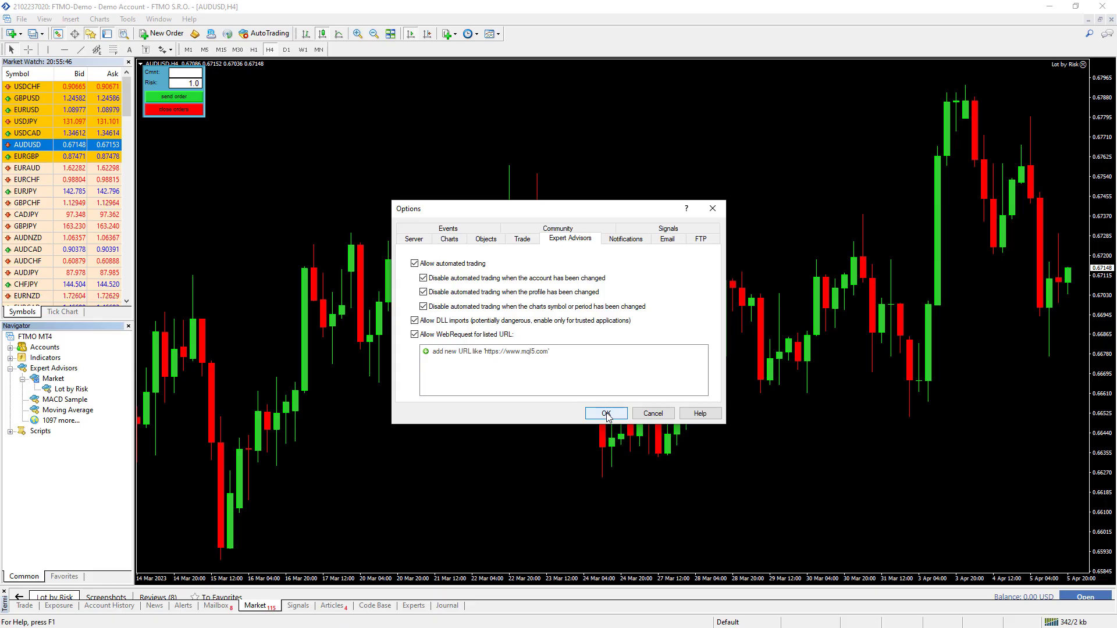
pyautogui.click(744, 614)
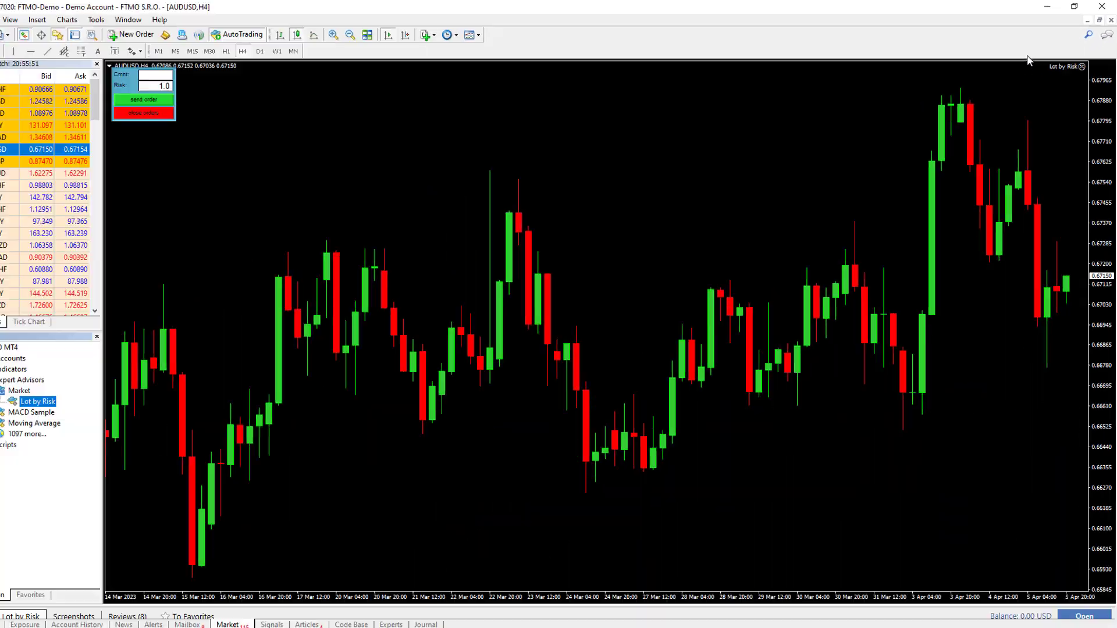
# Step: Remove the Lot by Risk expert advisor from the AUDUSD chart and attach it again
pyautogui.click(1087, 99)
pyautogui.rightClick(35, 145)
pyautogui.click(58, 165)
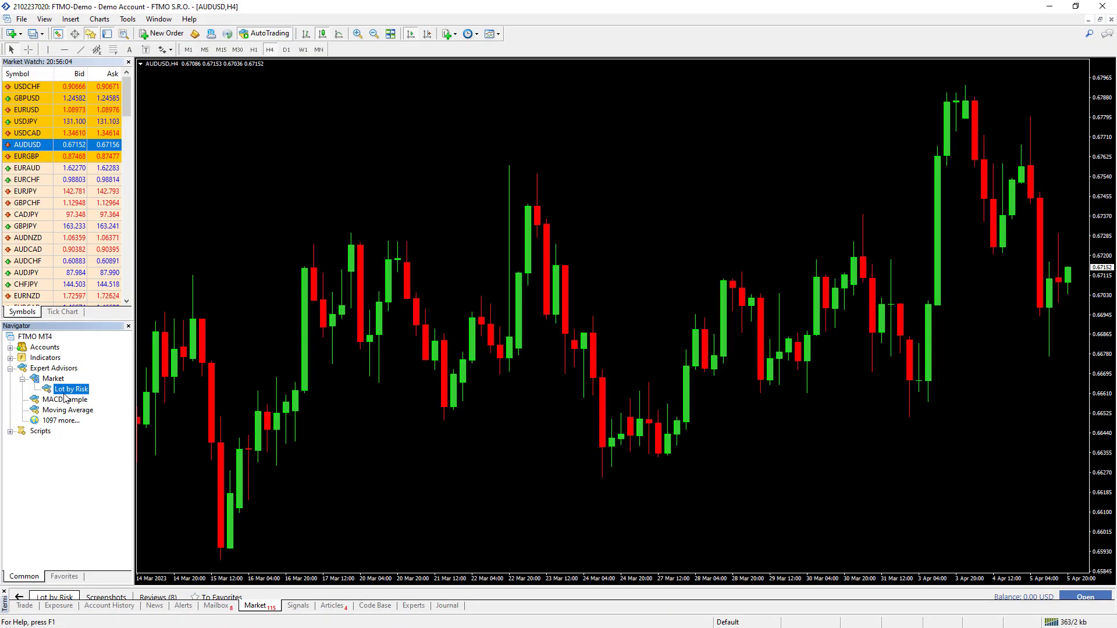
pyautogui.moveTo(66, 399); pyautogui.dragTo(638, 189)
pyautogui.click(562, 407)
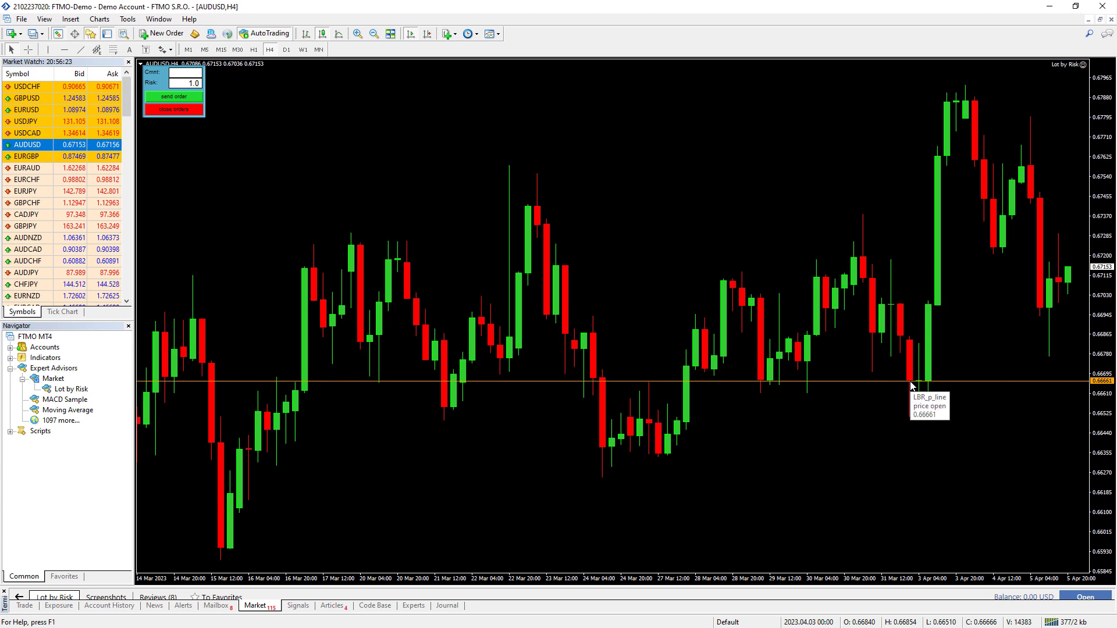
# Step: Place the AUDUSD opening price line at about 0.66658, the stop loss at about 0.66366 and the take profit at about 0.67791
pyautogui.moveTo(911, 385); pyautogui.dragTo(906, 449)
pyautogui.press('p')
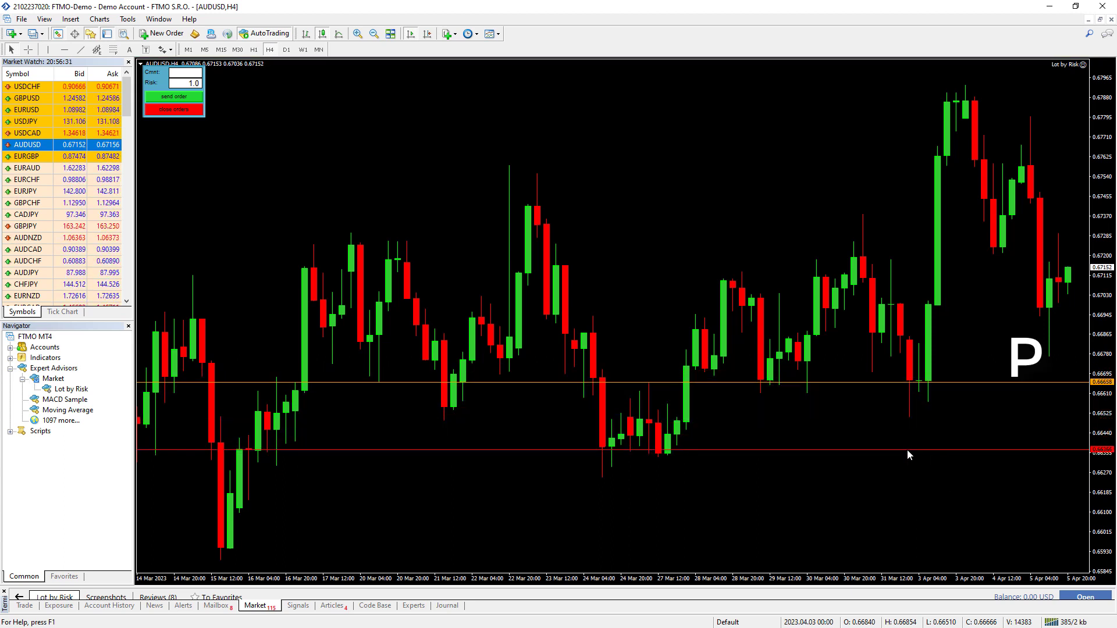
pyautogui.press('s')
pyautogui.press('t')
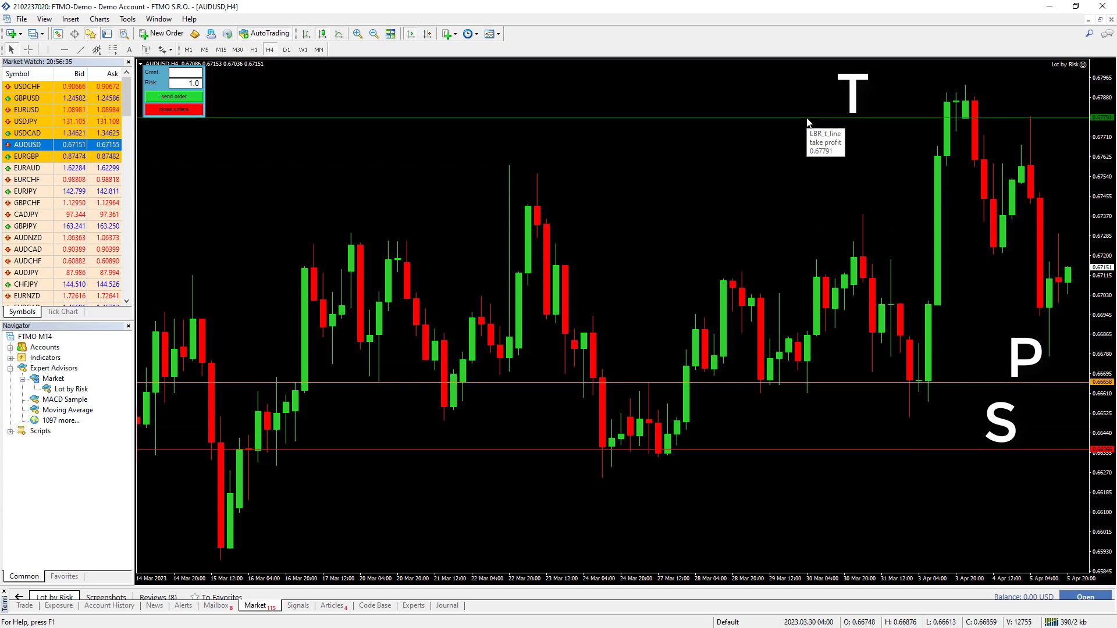
# Step: Show the trade list in an enlarged terminal area, send the AUDUSD order at 1.0 risk and check its lot size
pyautogui.moveTo(529, 585); pyautogui.dragTo(529, 493)
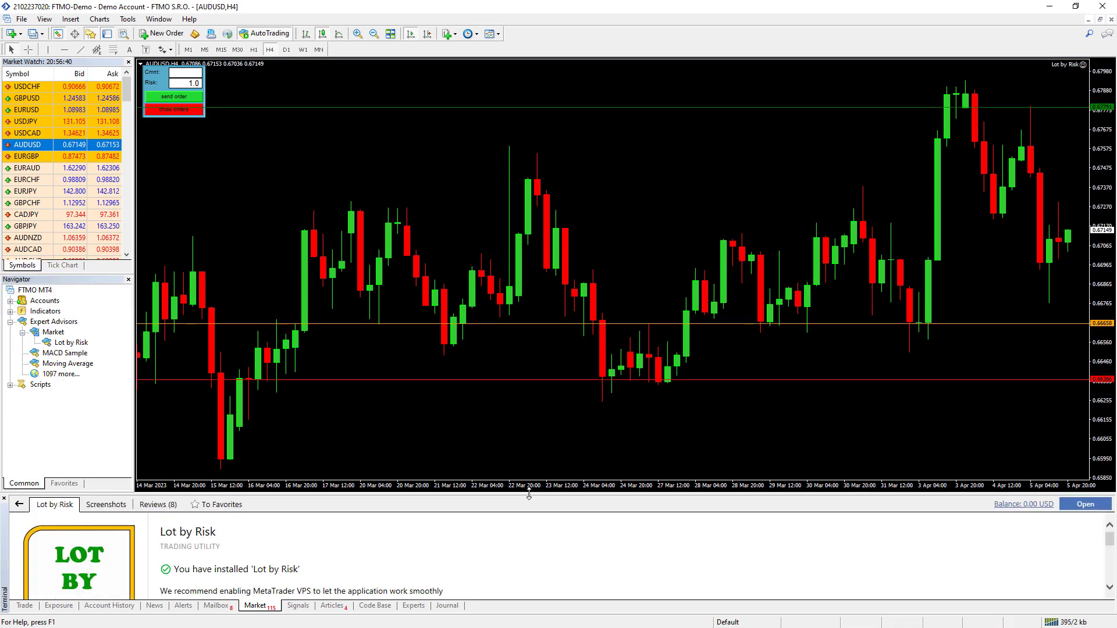
pyautogui.click(24, 605)
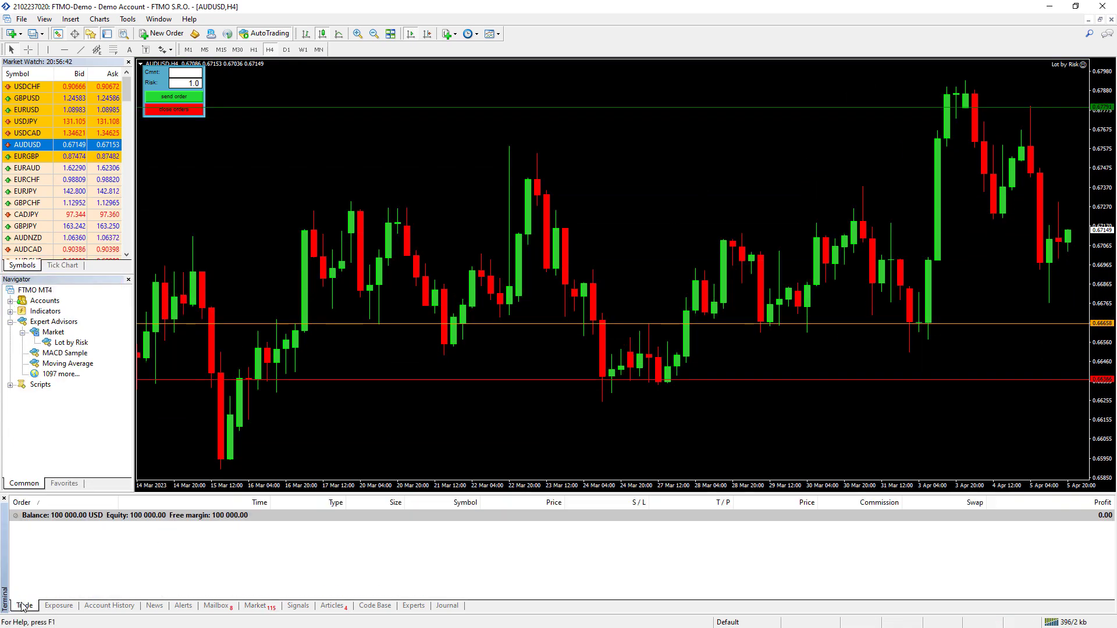
pyautogui.click(191, 99)
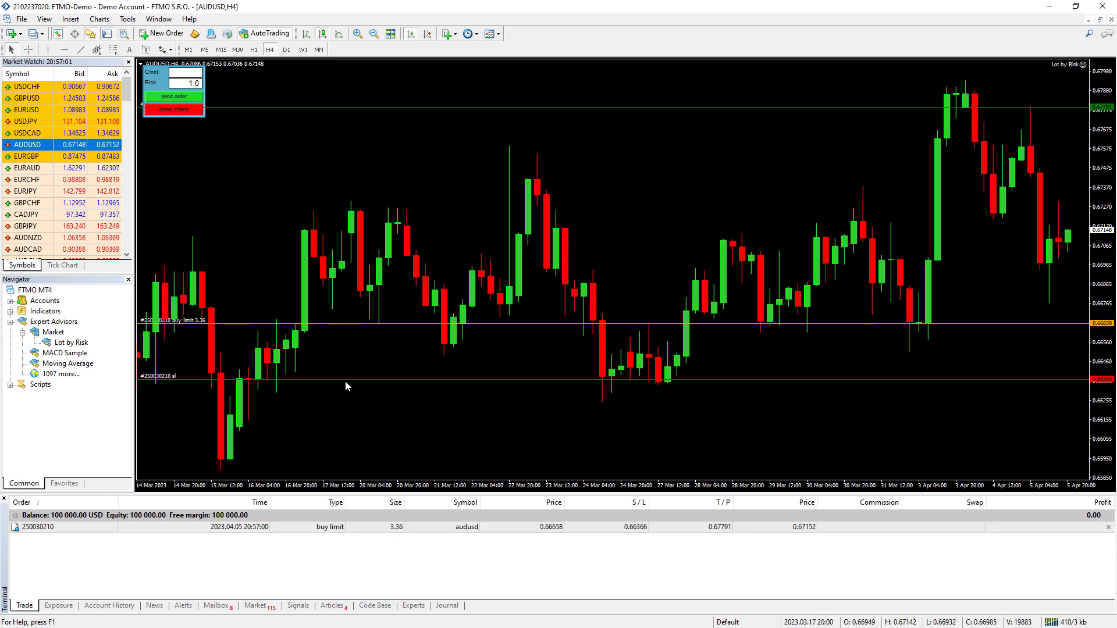
pyautogui.click(392, 529)
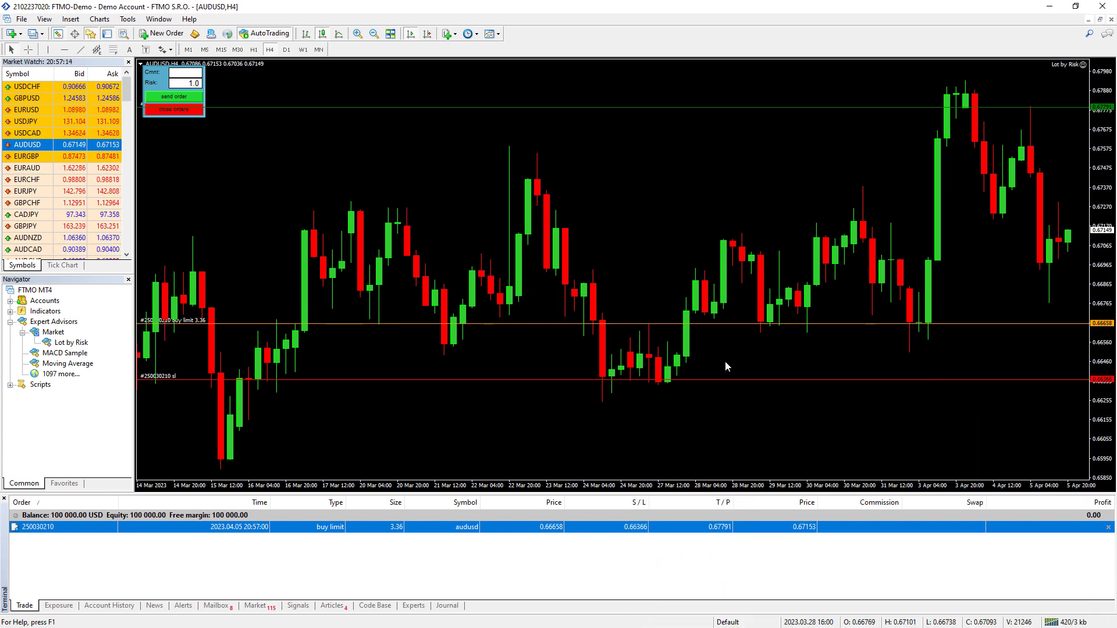
# Step: Move the AUDUSD stop loss line down to about 0.66056 and send another order at 1.0 risk
pyautogui.moveTo(726, 379); pyautogui.dragTo(774, 440)
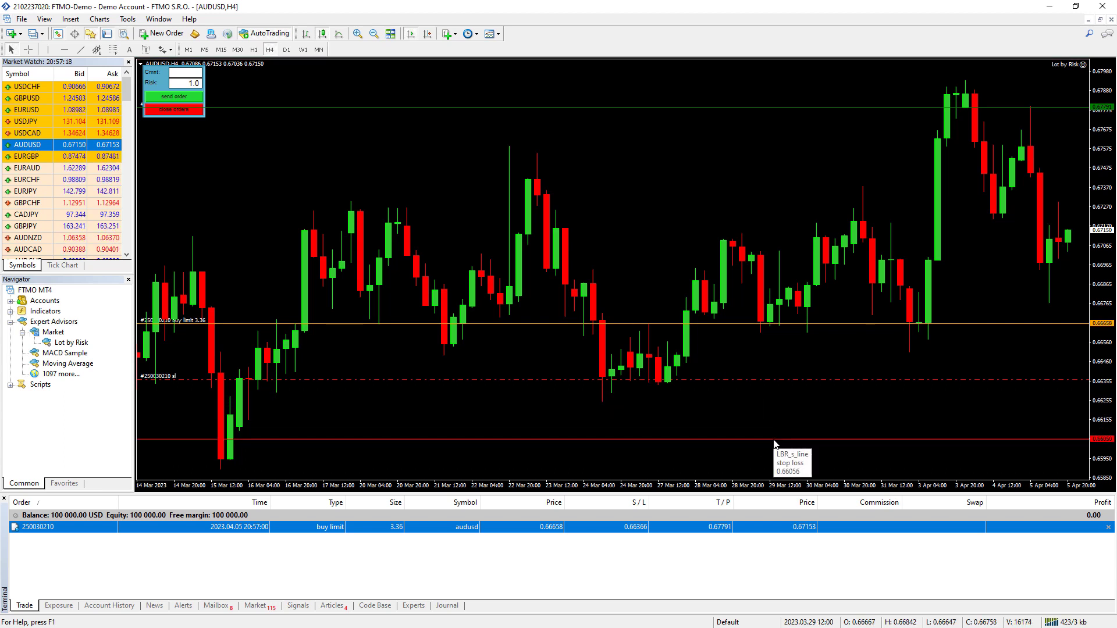
pyautogui.click(189, 98)
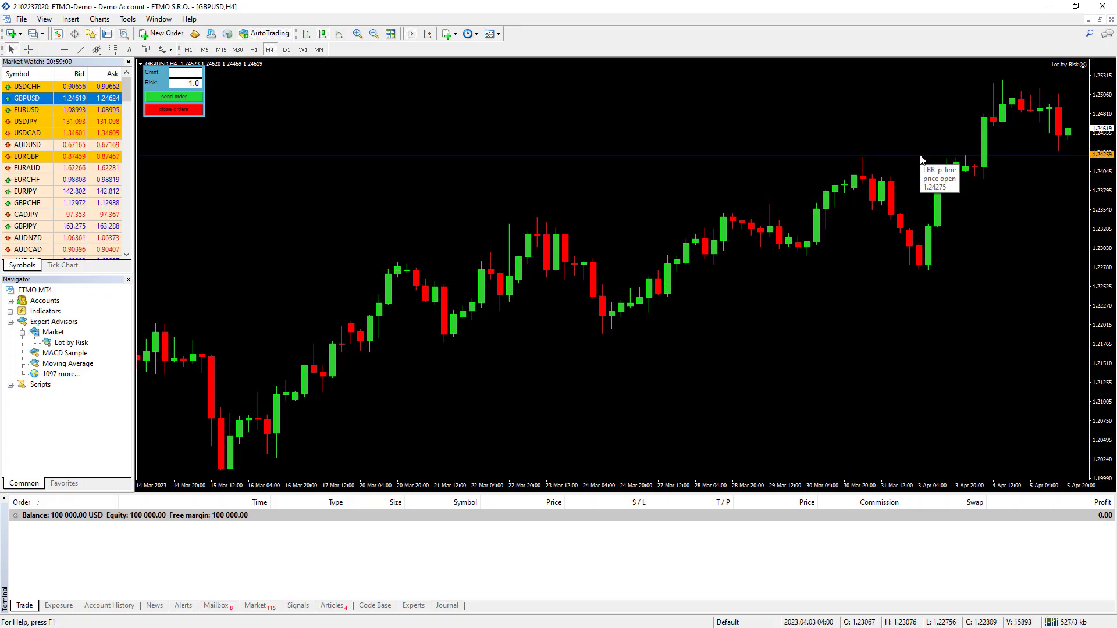
# Step: Send a GBPUSD order at 1.0 risk with opening price 1.24259, stop loss 1.25312 and take profit 1.20316, and check its lot size
pyautogui.click(921, 156)
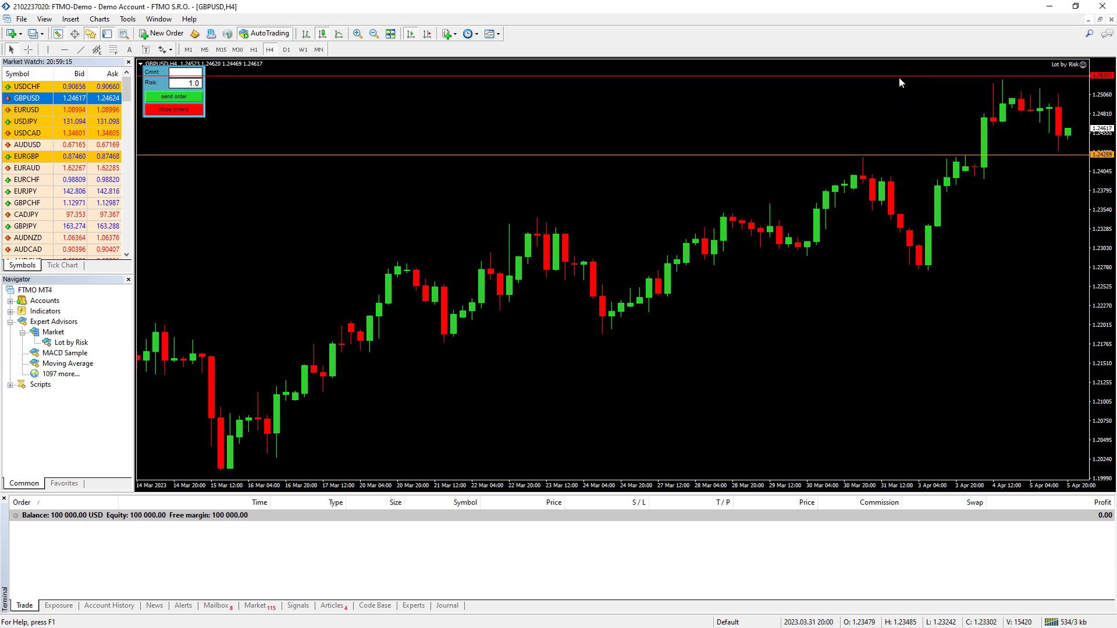
pyautogui.click(899, 77)
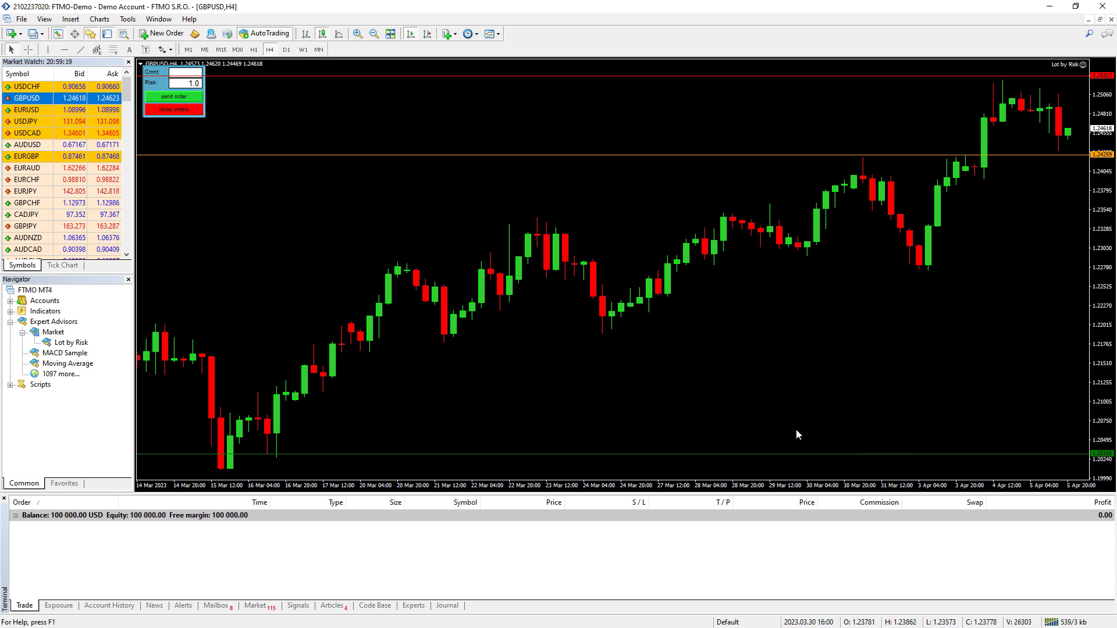
pyautogui.click(180, 100)
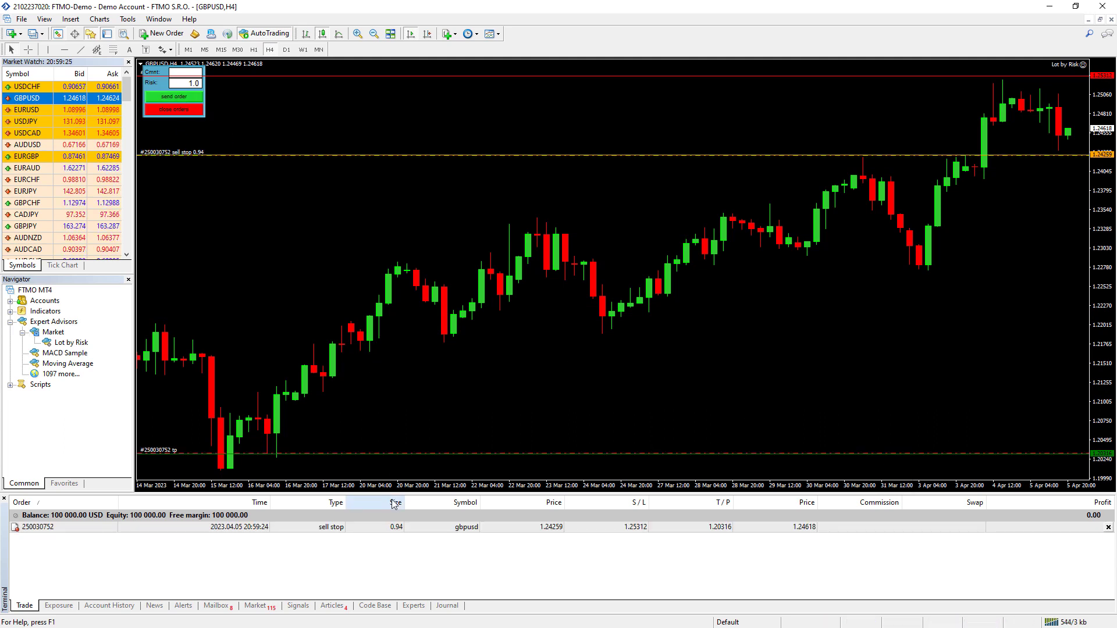
pyautogui.click(395, 528)
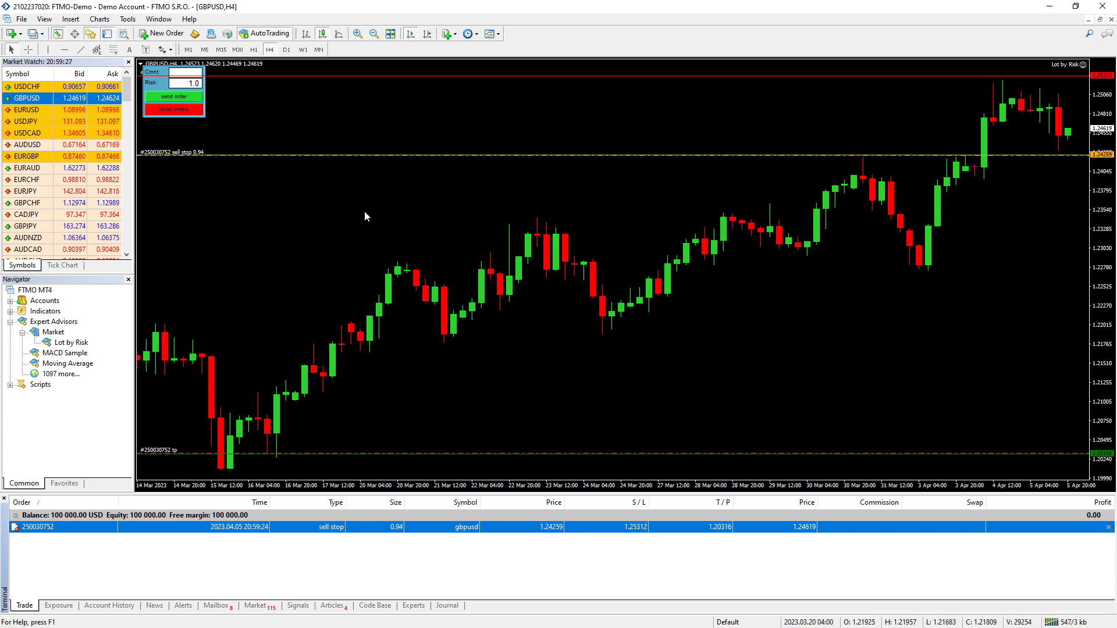
# Step: Move the GBPUSD stop loss line up to about 1.31335, send a second order at 1.0 risk and check its lot size
pyautogui.press('-')
pyautogui.press('-')
pyautogui.press('-')
pyautogui.press('-')
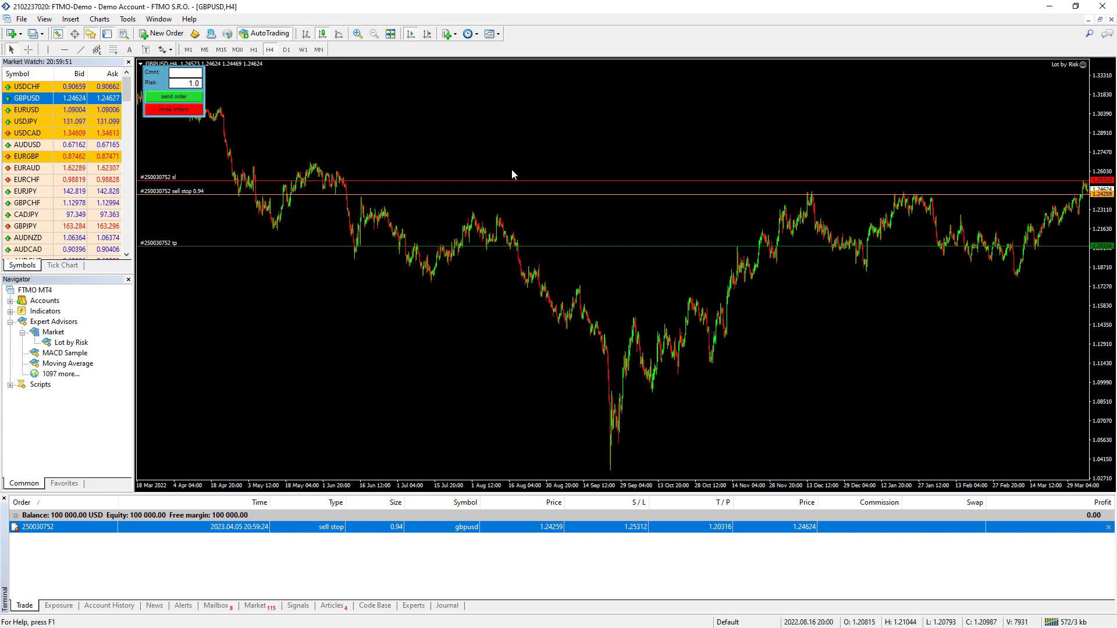
pyautogui.moveTo(505, 61); pyautogui.dragTo(513, 100)
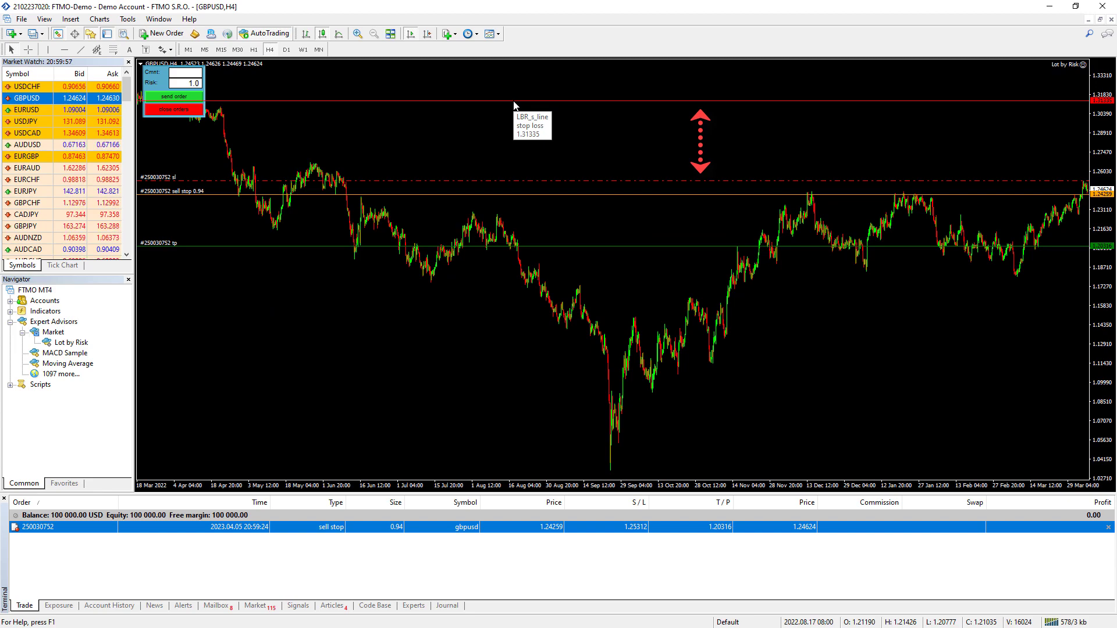
pyautogui.click(174, 96)
pyautogui.click(394, 539)
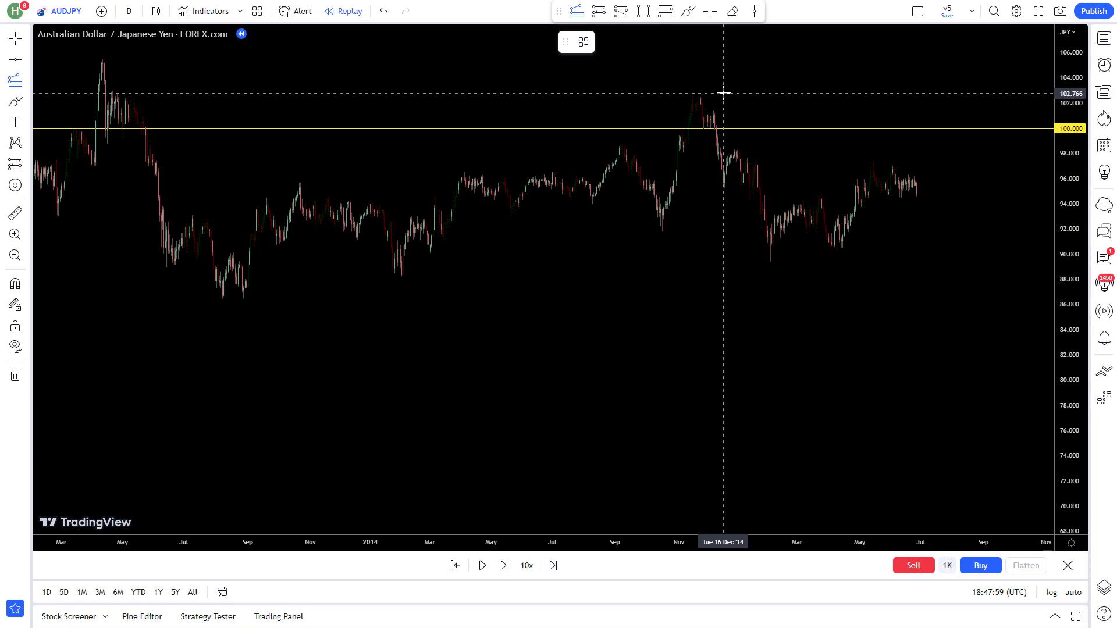
# Step: On the AUDJPY daily chart in TradingView, draw a trend-based Fibonacci extension through 102.766, 89.200 and 97.413
pyautogui.click(723, 93)
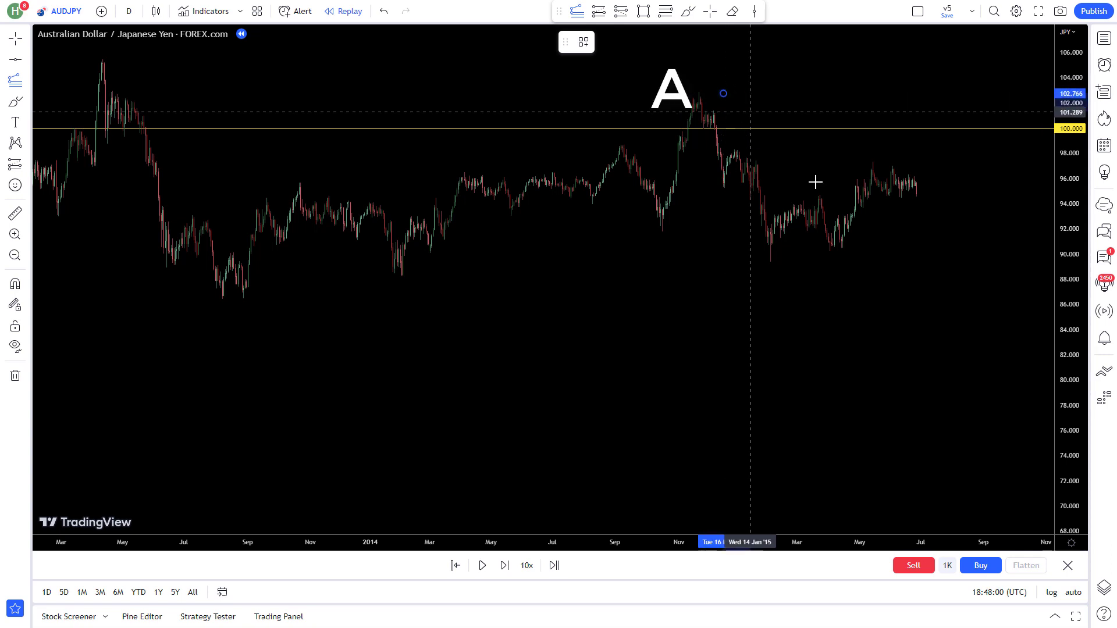
pyautogui.click(862, 264)
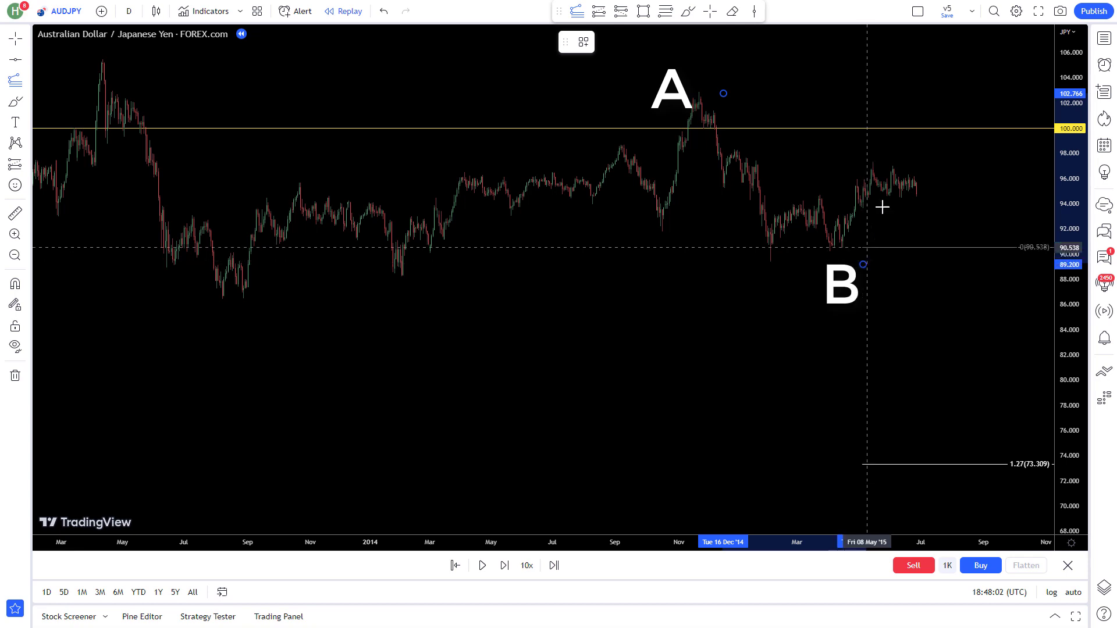
pyautogui.click(896, 161)
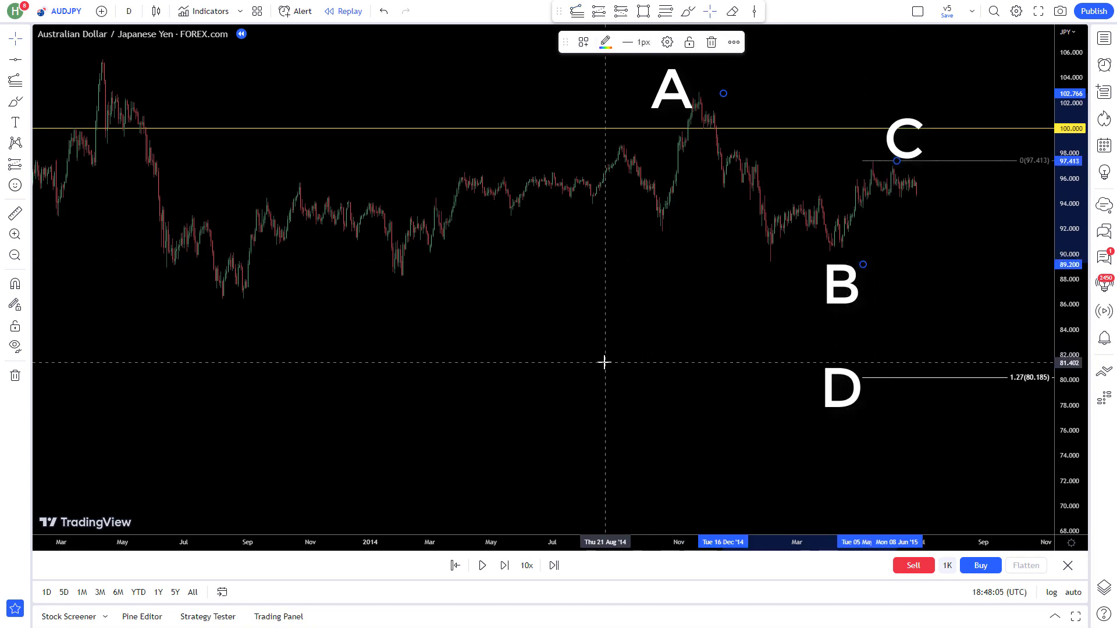
# Step: Add a narrow short position from the latest candle with entry 94.764, target 80.240 and stop 97.992
pyautogui.click(15, 235)
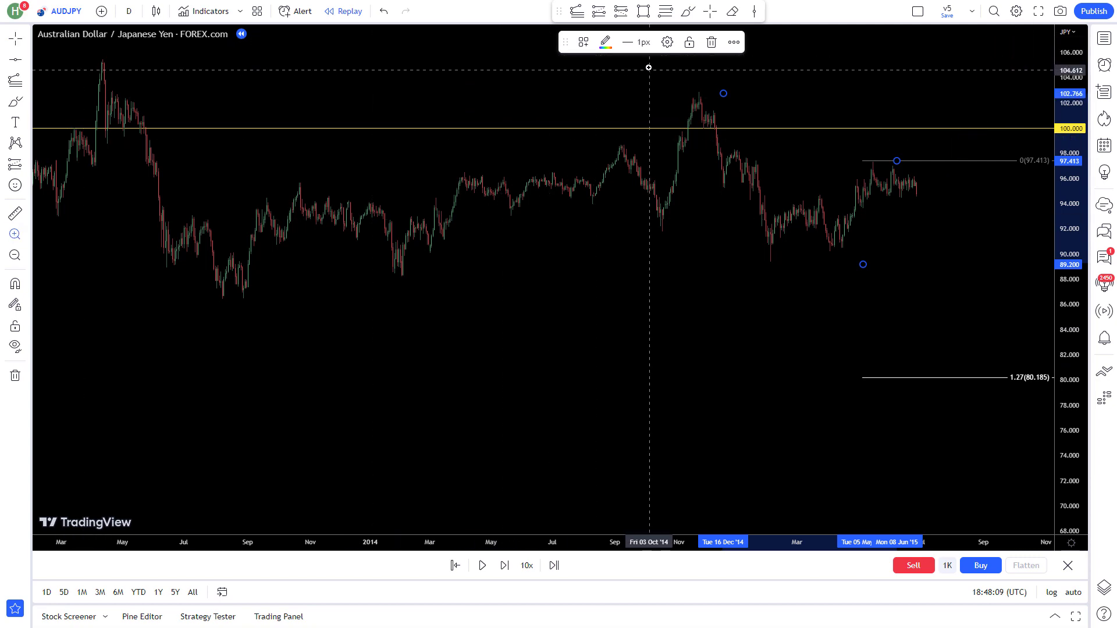
pyautogui.moveTo(649, 56); pyautogui.dragTo(1043, 405)
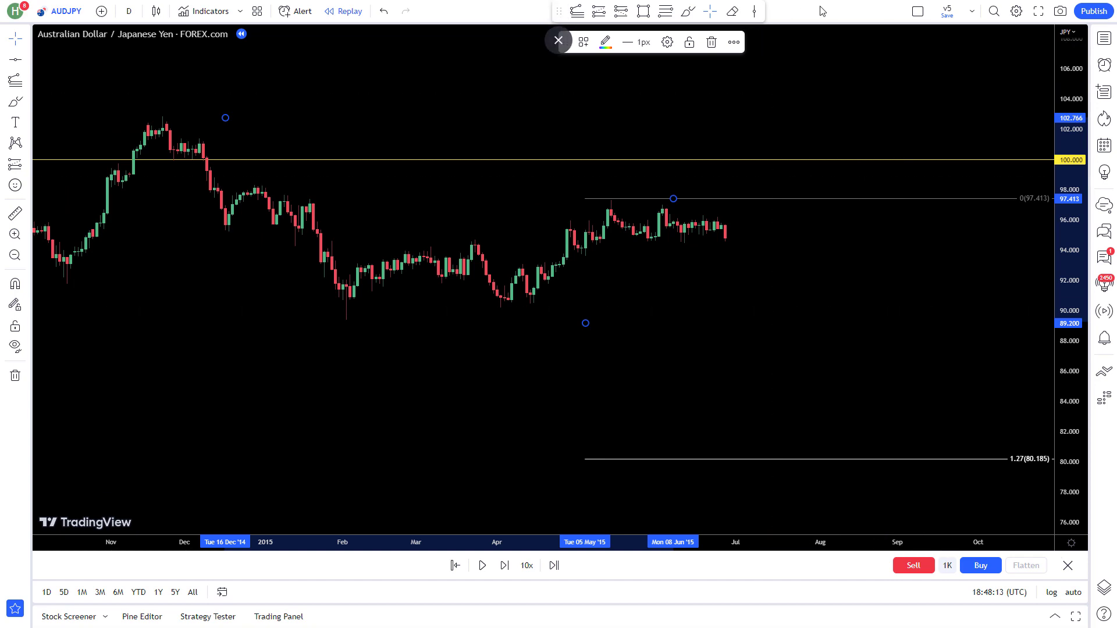
pyautogui.click(621, 11)
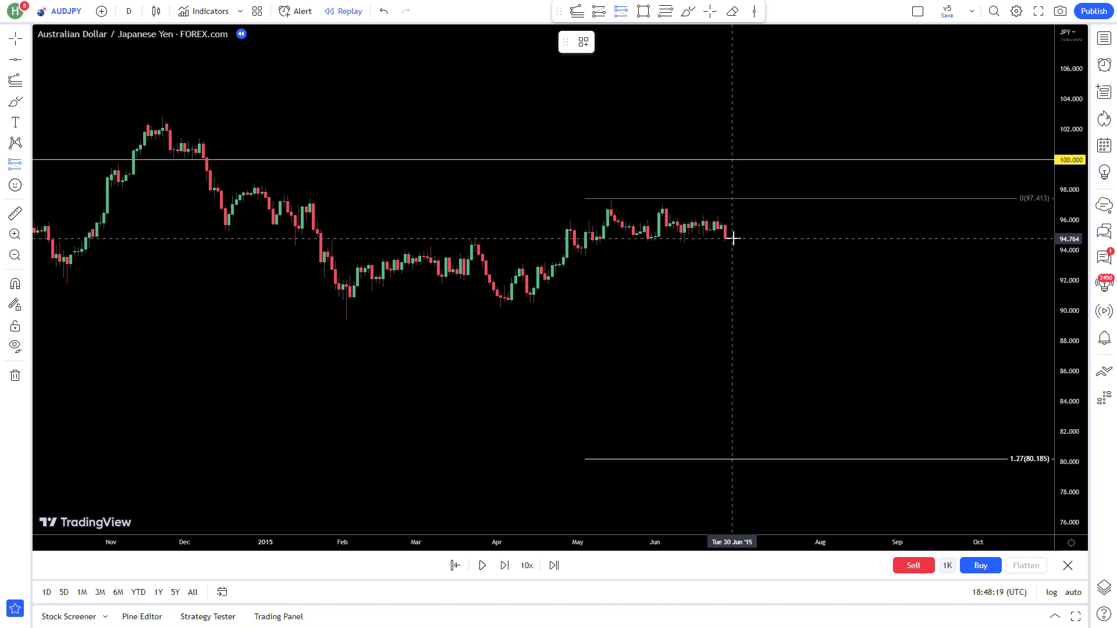
pyautogui.click(732, 238)
pyautogui.moveTo(736, 282); pyautogui.dragTo(737, 459)
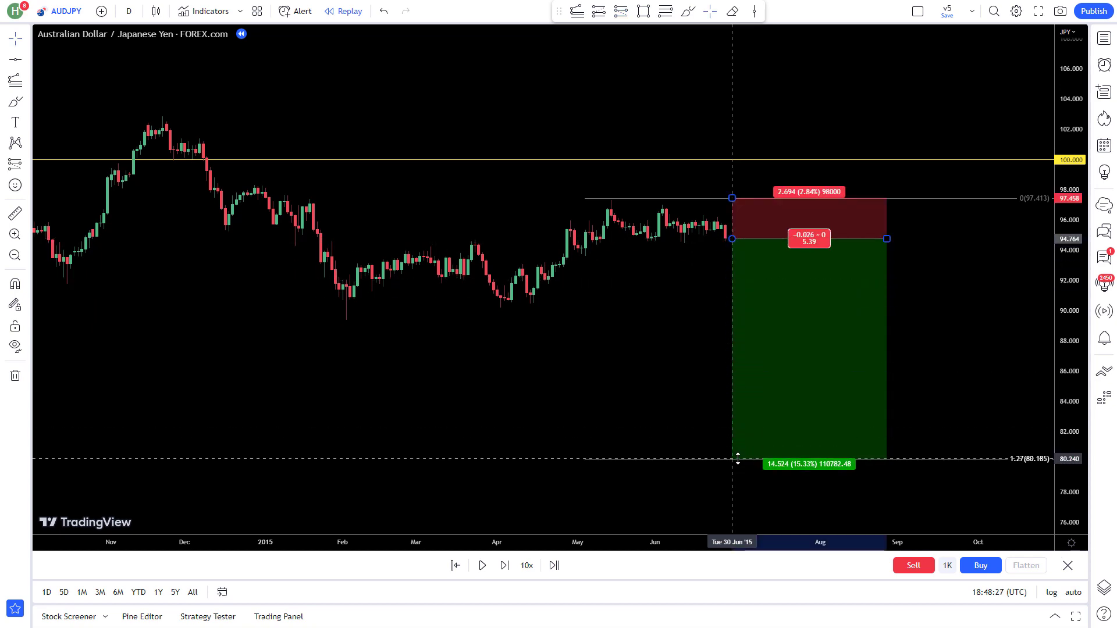
pyautogui.moveTo(887, 239); pyautogui.dragTo(750, 242)
# Step: Add a second narrow short position beside the first with entry 94.726, target 80.240 and a wider stop at about 100.605
pyautogui.click(772, 239)
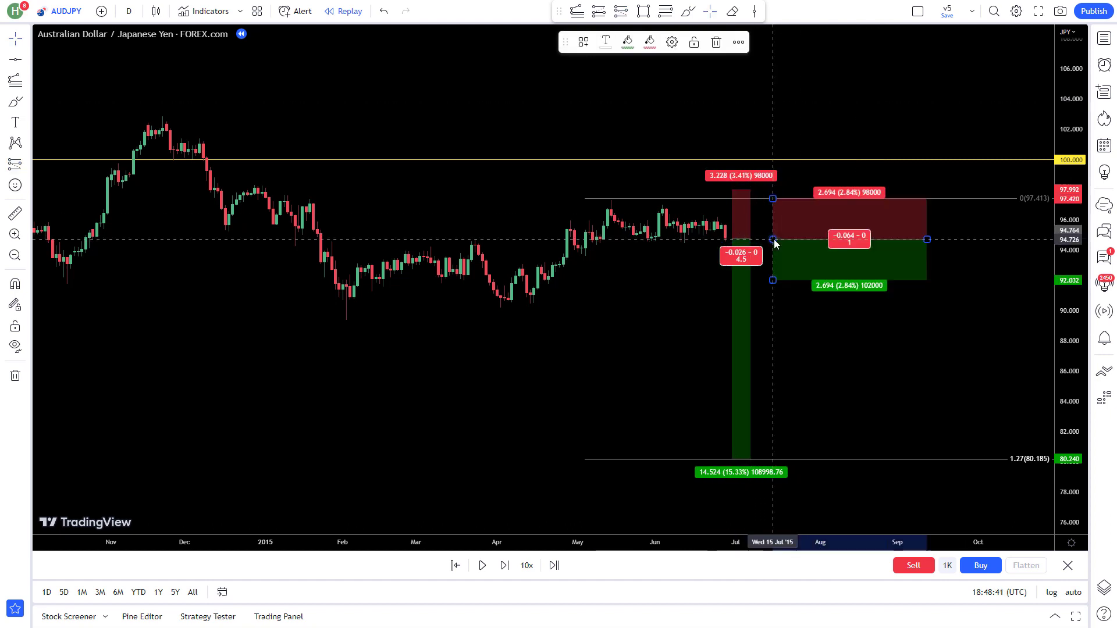
pyautogui.moveTo(772, 282); pyautogui.dragTo(773, 459)
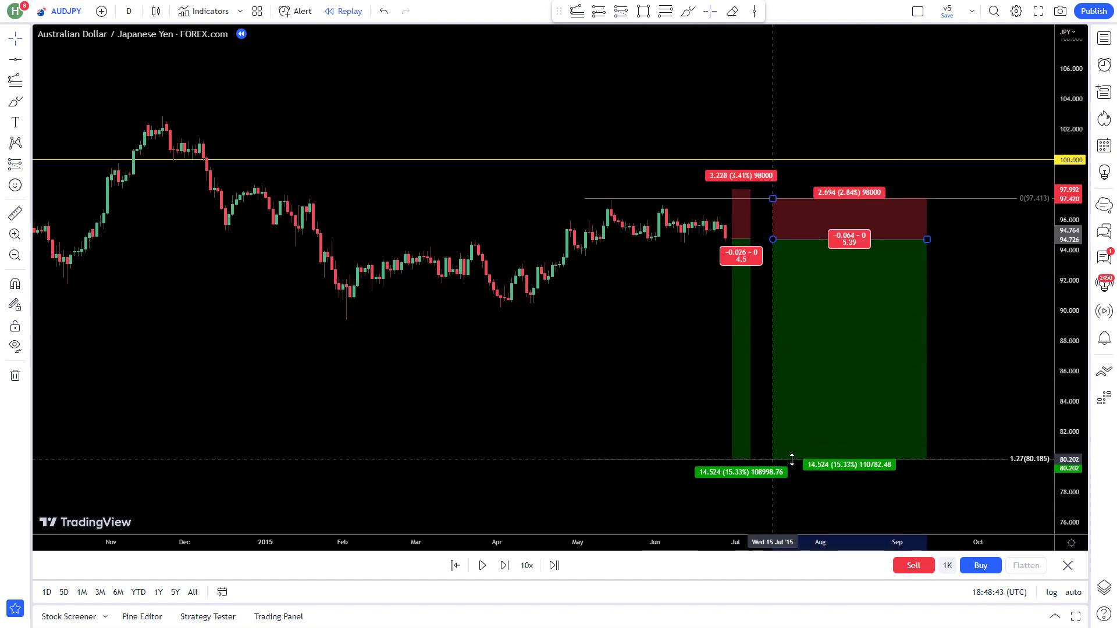
pyautogui.moveTo(773, 198); pyautogui.dragTo(772, 150)
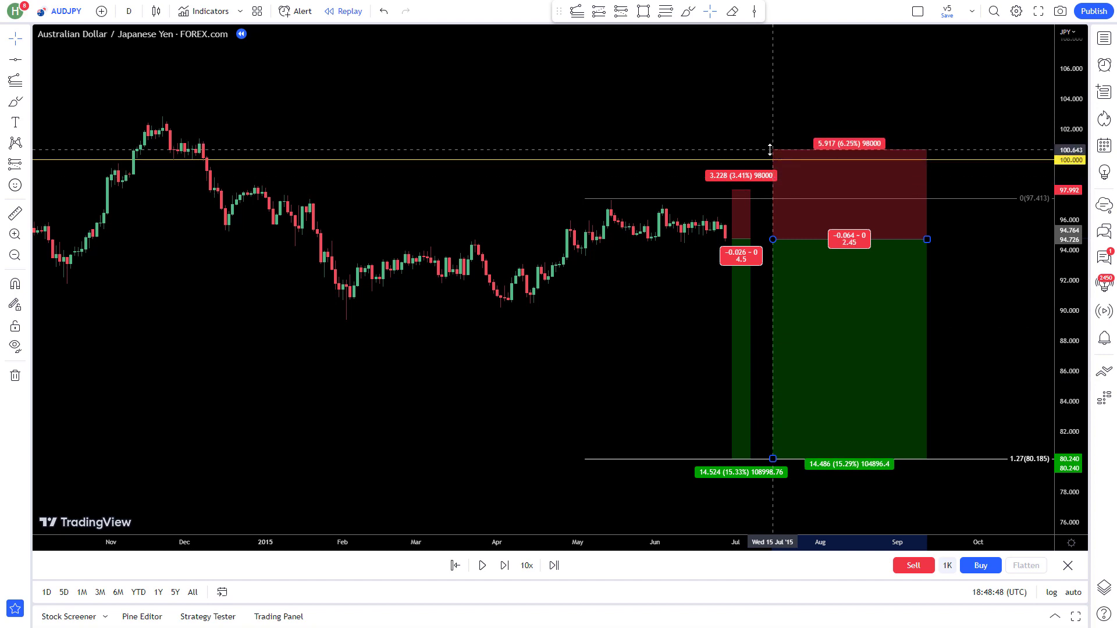
pyautogui.moveTo(926, 240); pyautogui.dragTo(794, 237)
# Step: Add a third short position beside the others with entry 94.726, target 80.240 and the widest stop at about 103.563
pyautogui.click(824, 239)
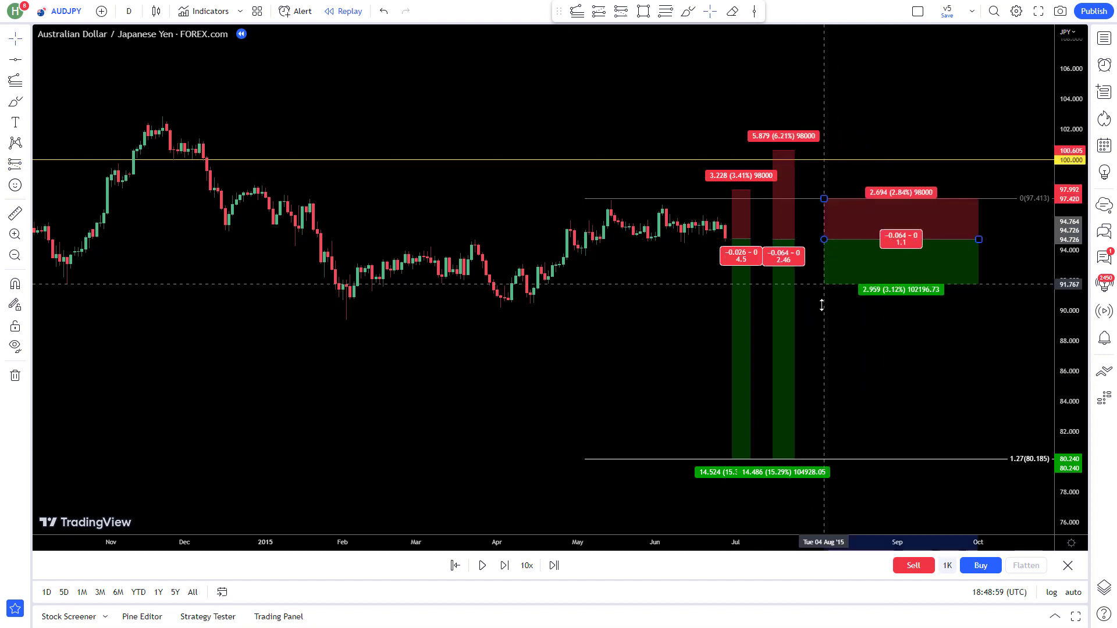
pyautogui.moveTo(824, 286); pyautogui.dragTo(829, 459)
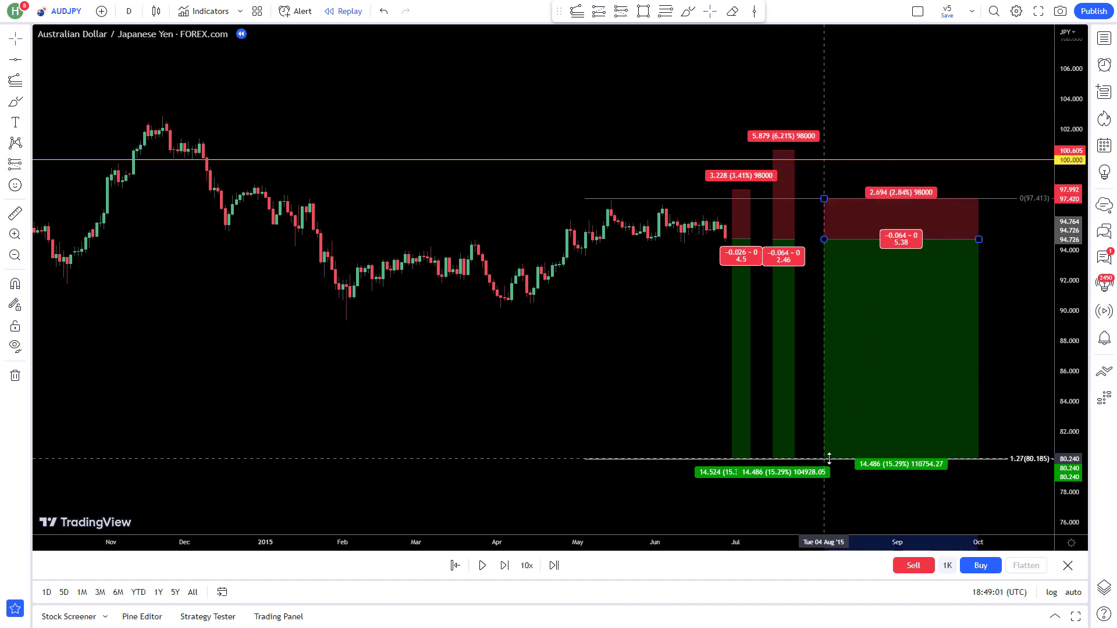
pyautogui.moveTo(824, 199); pyautogui.dragTo(800, 105)
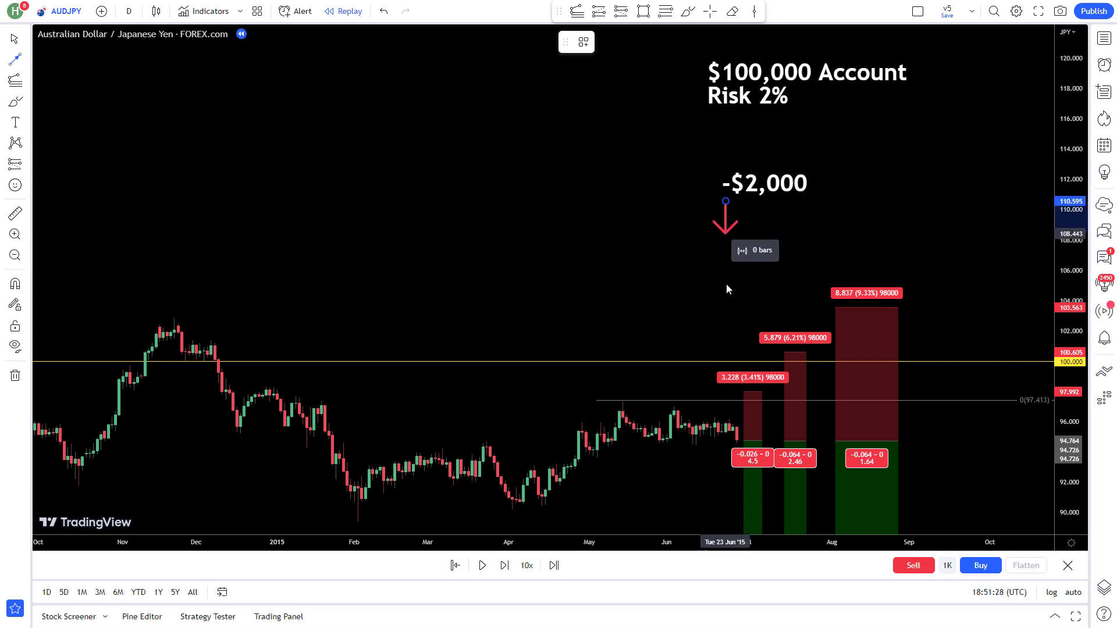
# Step: Draw a red arrow from the -$2,000 label down to the first short position
pyautogui.moveTo(726, 284); pyautogui.dragTo(739, 343)
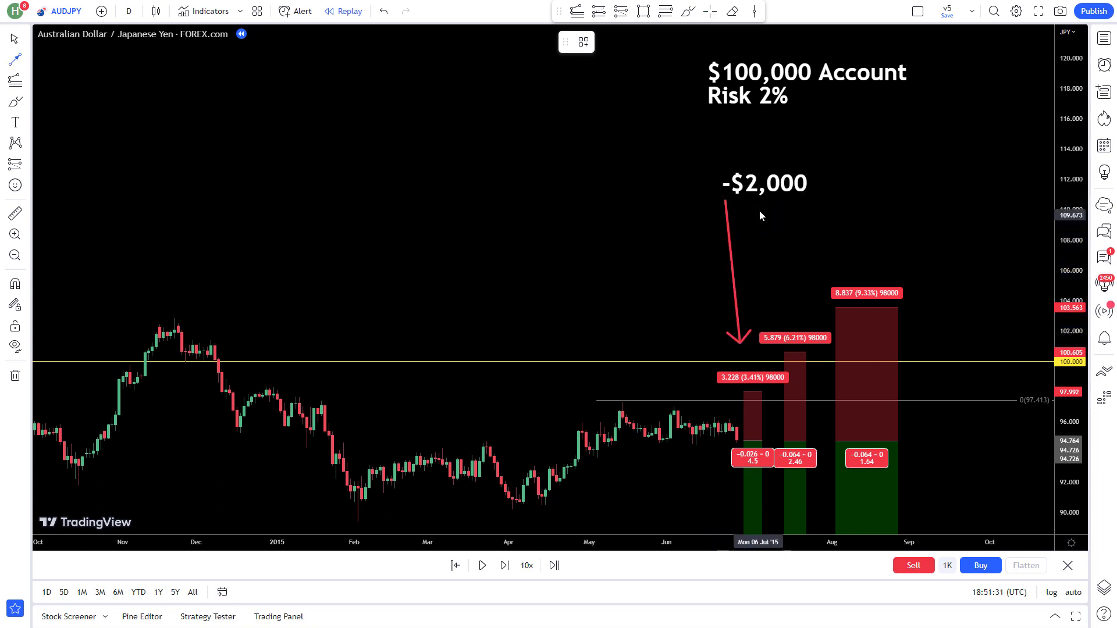
# Step: Draw two more red arrows from the -$2,000 label down to the second and third short positions
pyautogui.click(754, 203)
pyautogui.click(795, 314)
pyautogui.click(789, 200)
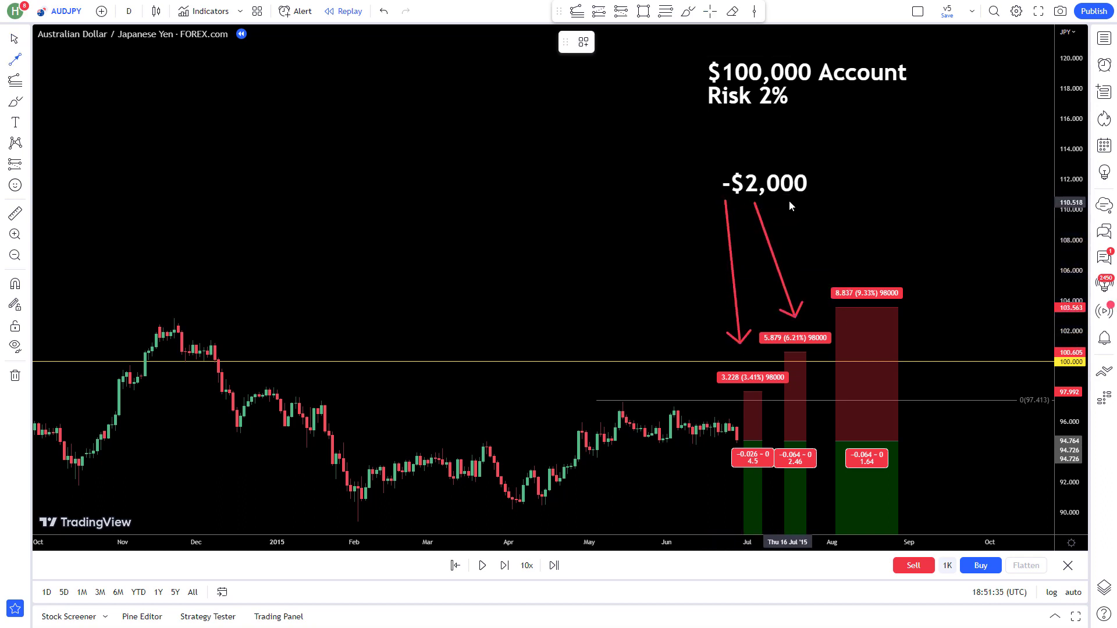
pyautogui.click(855, 280)
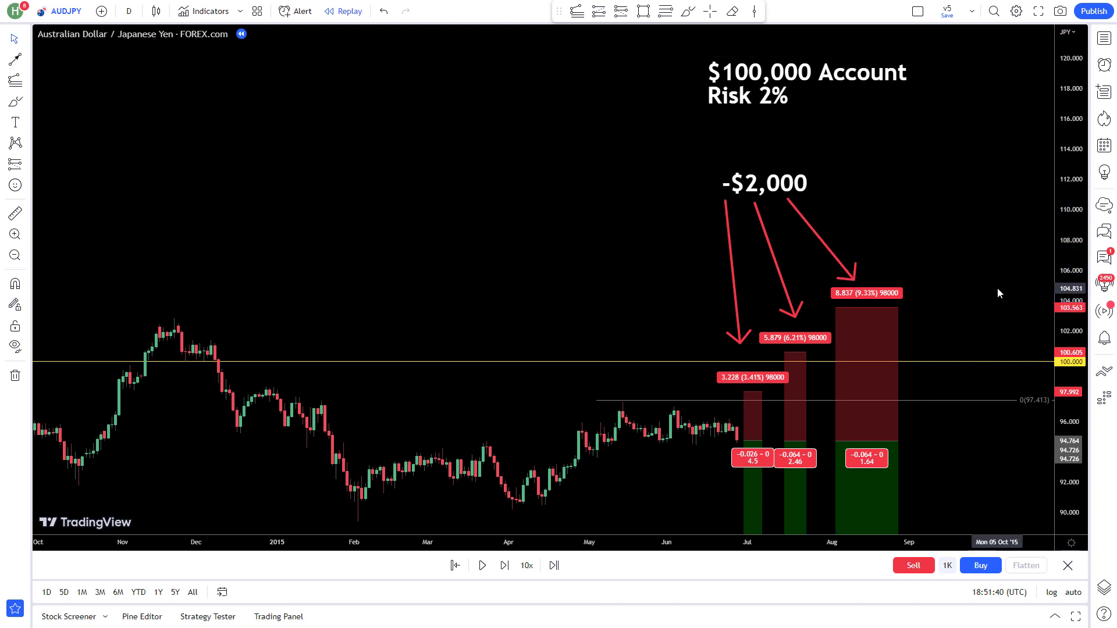
# Step: Play the bar replay forward until price reaches the 80.240 target, and bring the short positions back into view for comparison
pyautogui.moveTo(1070, 288); pyautogui.dragTo(1070, 341)
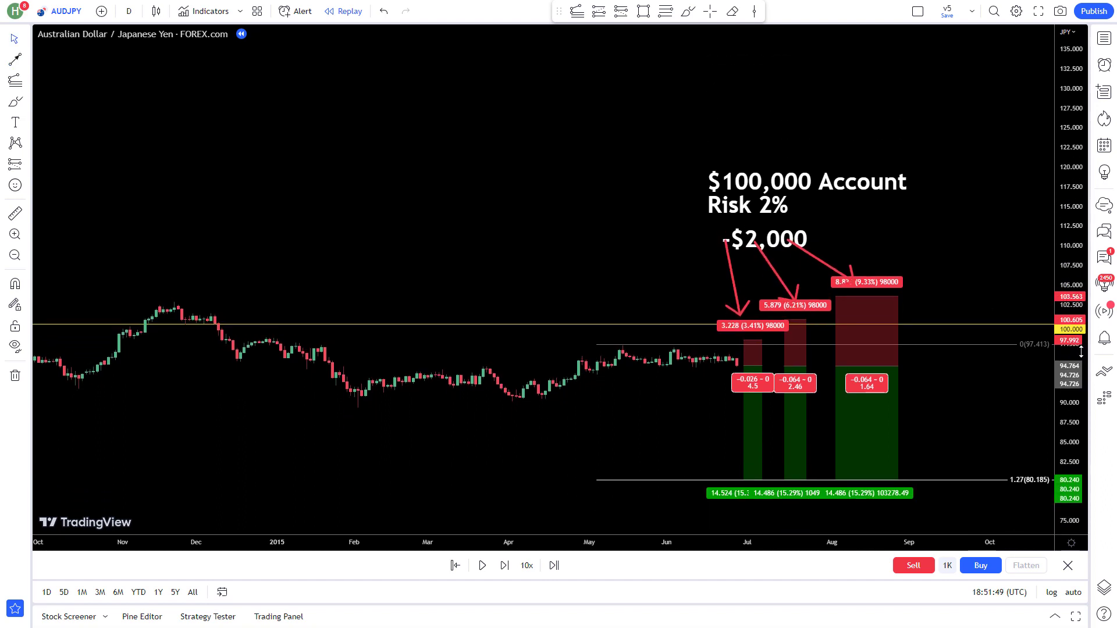
pyautogui.moveTo(975, 442); pyautogui.dragTo(736, 289)
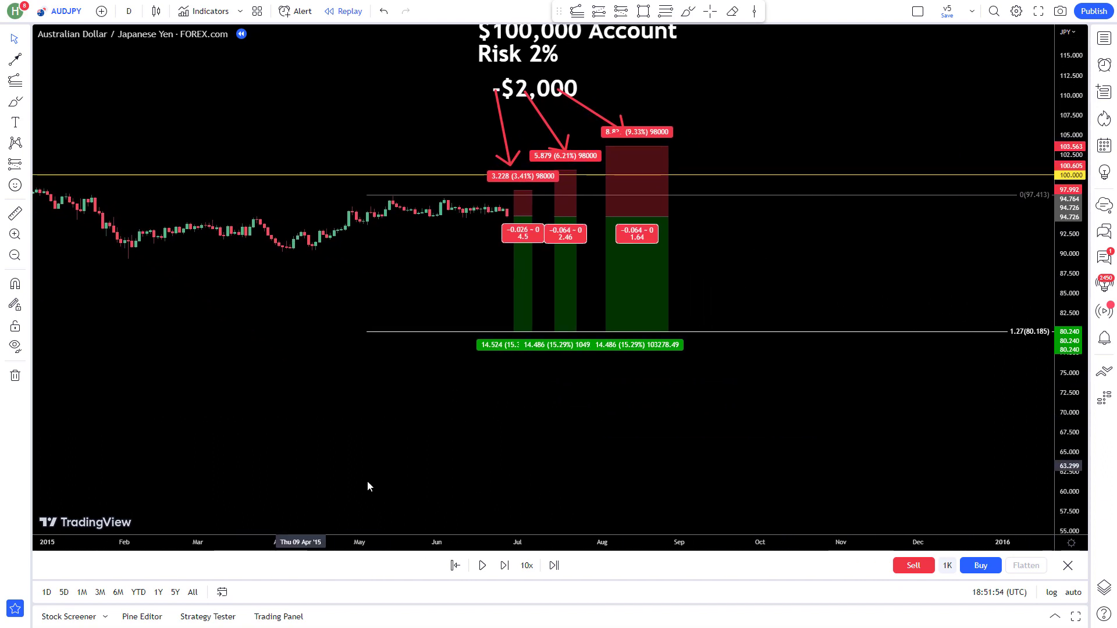
pyautogui.click(483, 565)
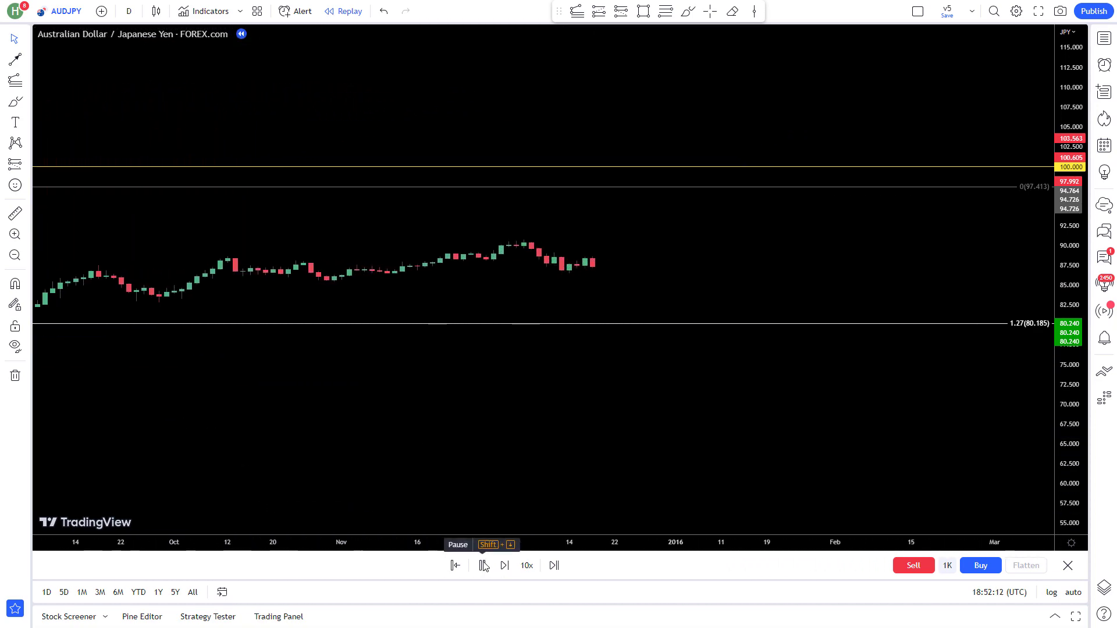
pyautogui.click(483, 566)
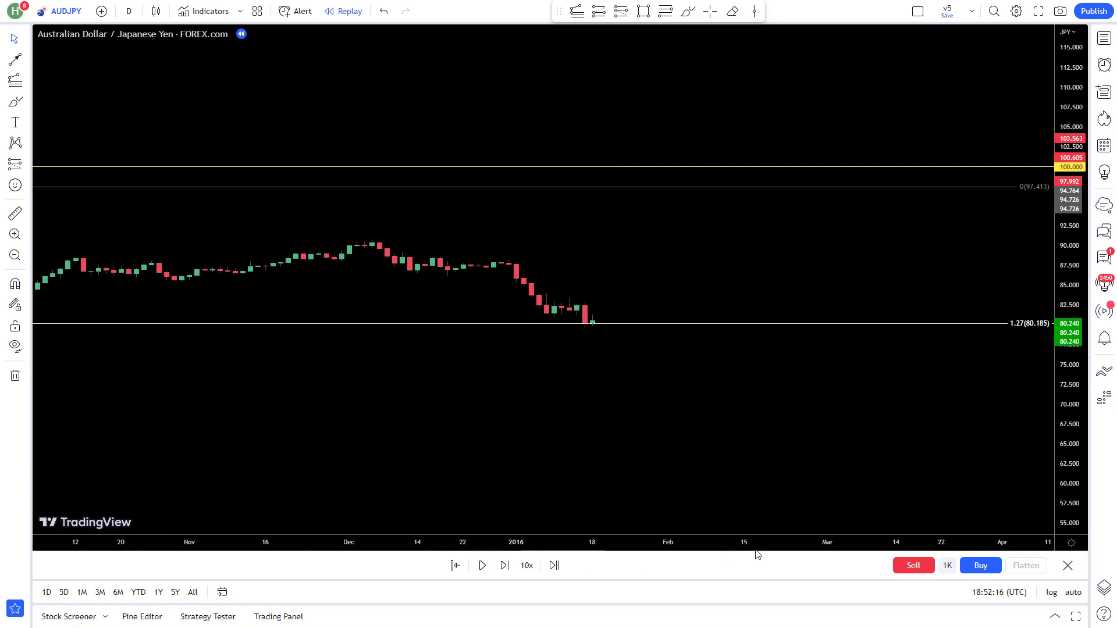
pyautogui.moveTo(794, 542); pyautogui.dragTo(774, 560)
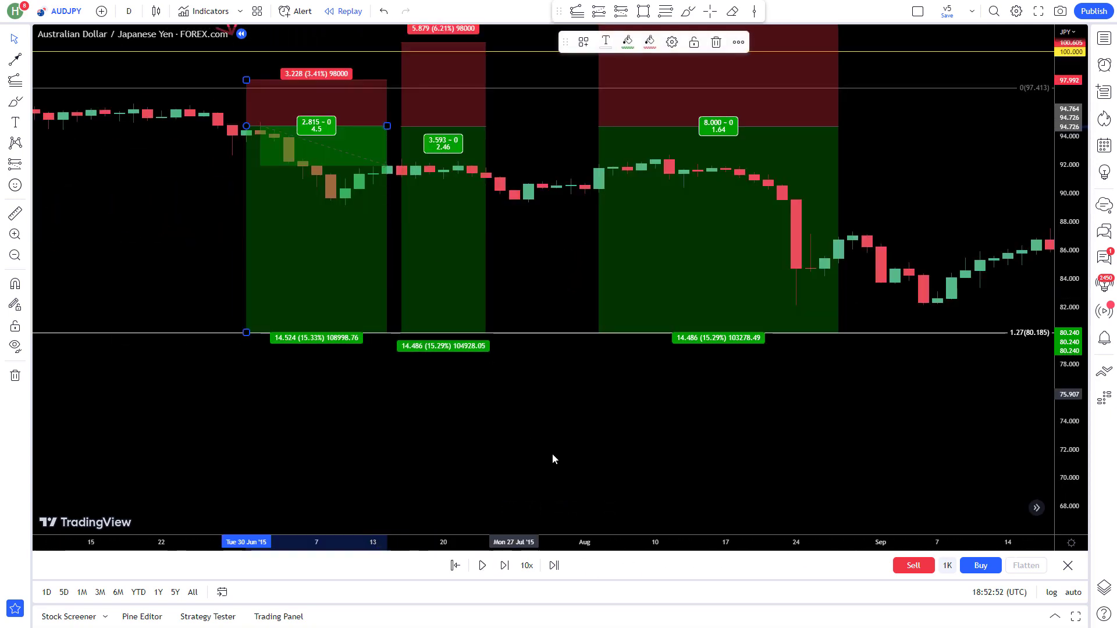
pyautogui.click(564, 464)
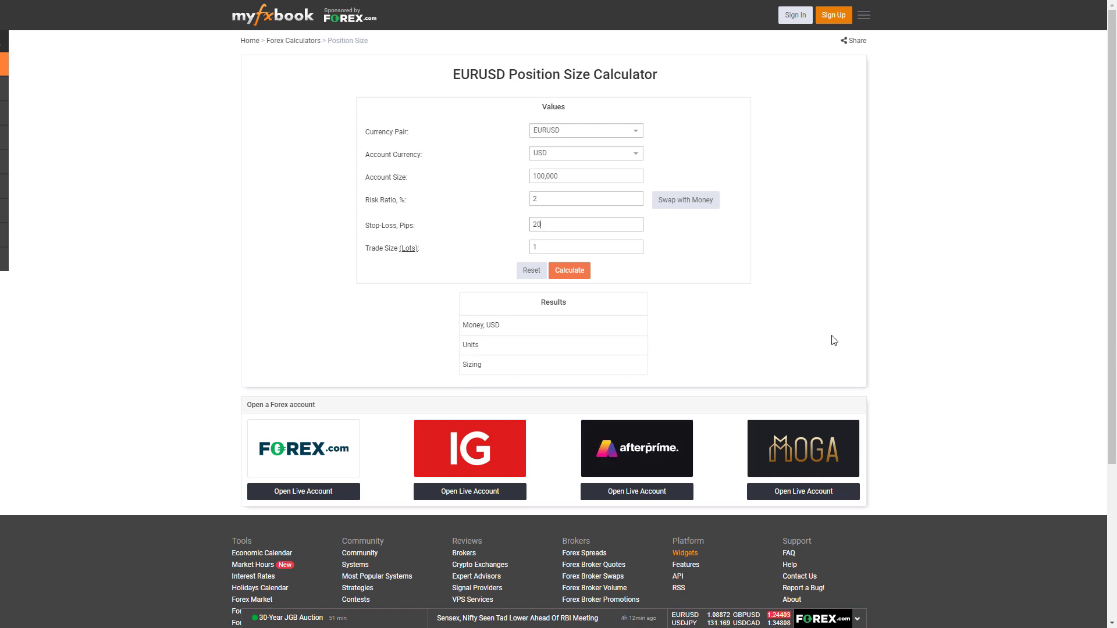
# Step: Calculate the EURUSD position size from the entered account size, risk ratio and stop-loss, and highlight the lot sizing result
pyautogui.click(570, 272)
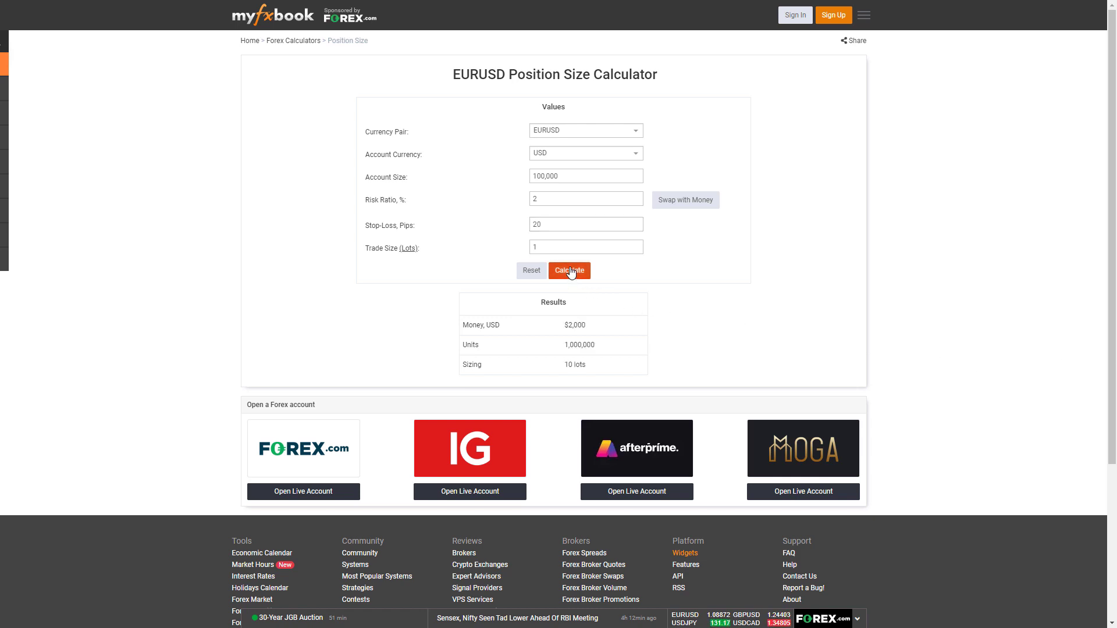
pyautogui.moveTo(590, 374); pyautogui.dragTo(564, 367)
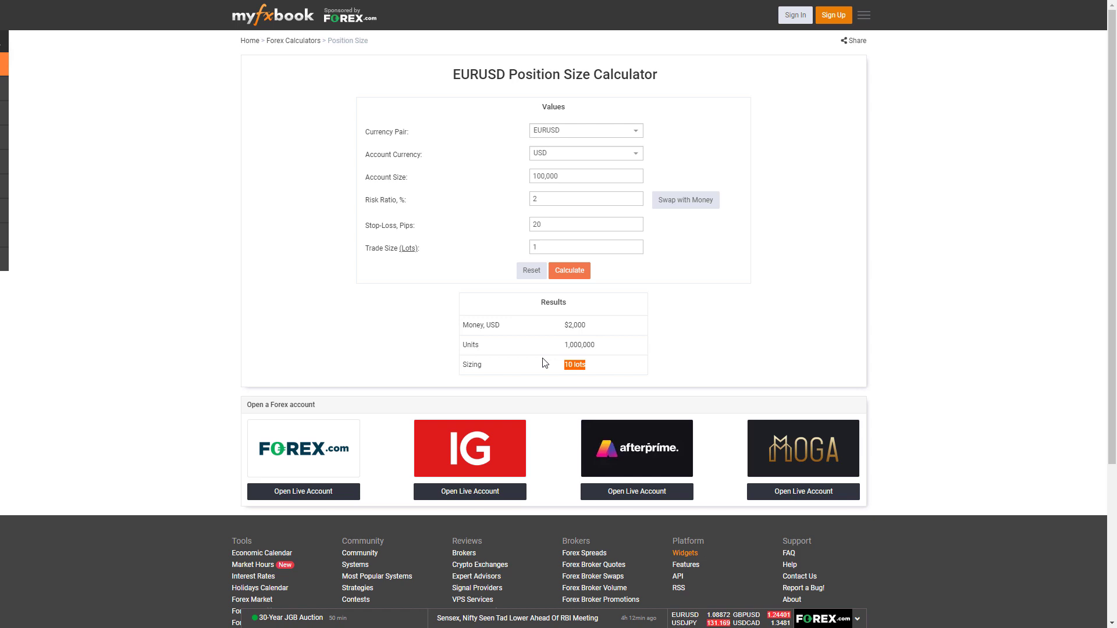
# Step: Change the calculator's currency pair to EURGBP and highlight the resulting lot sizing
pyautogui.click(579, 133)
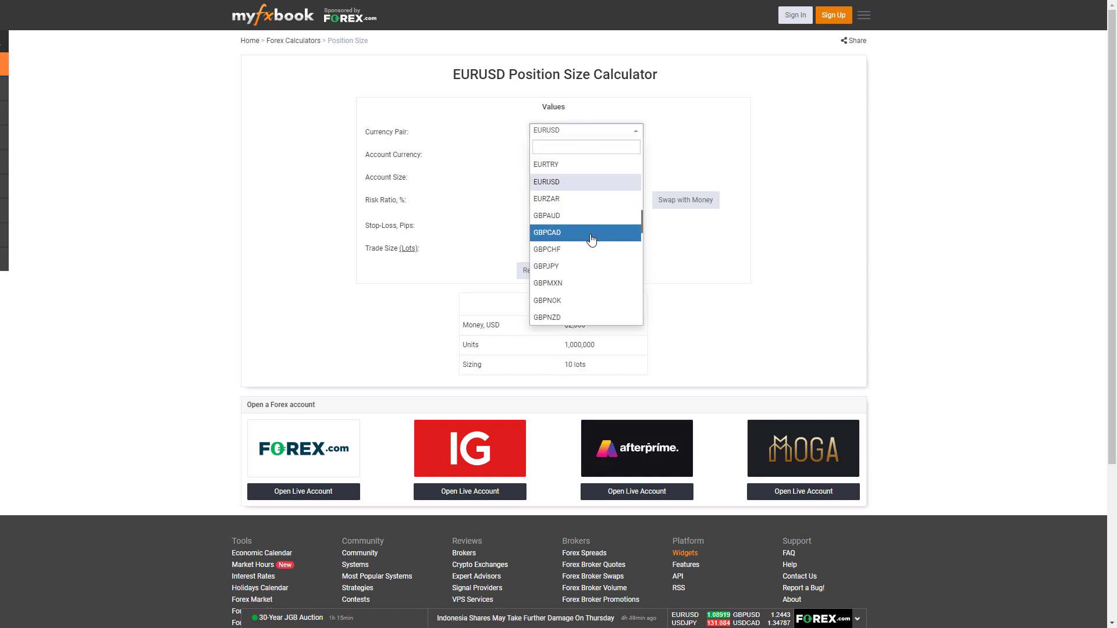
pyautogui.scroll(3, 592, 239)
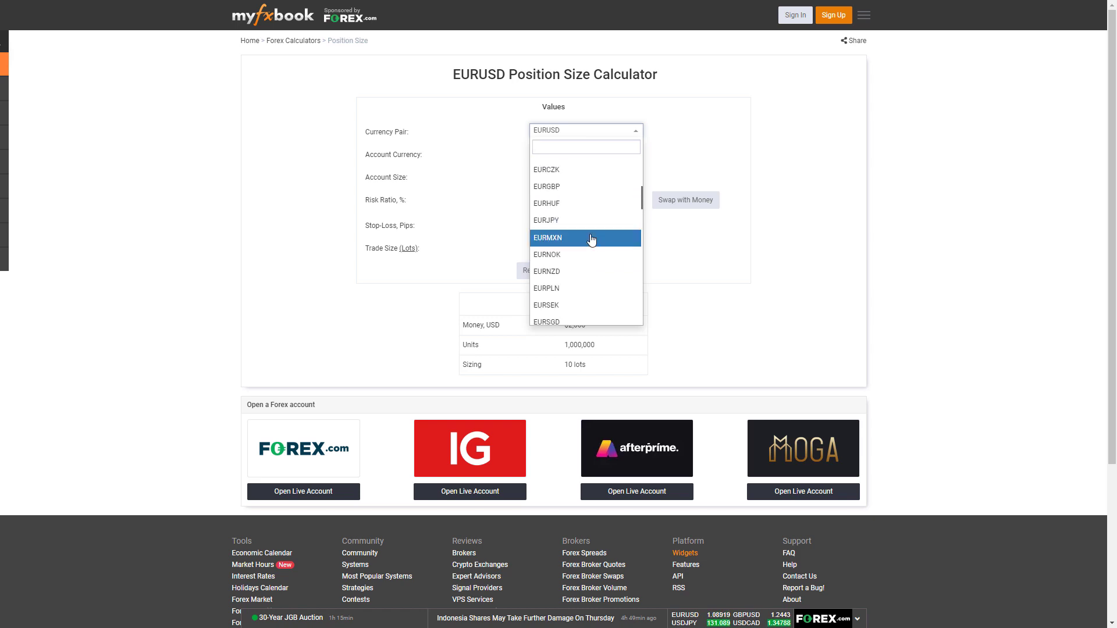
pyautogui.click(572, 187)
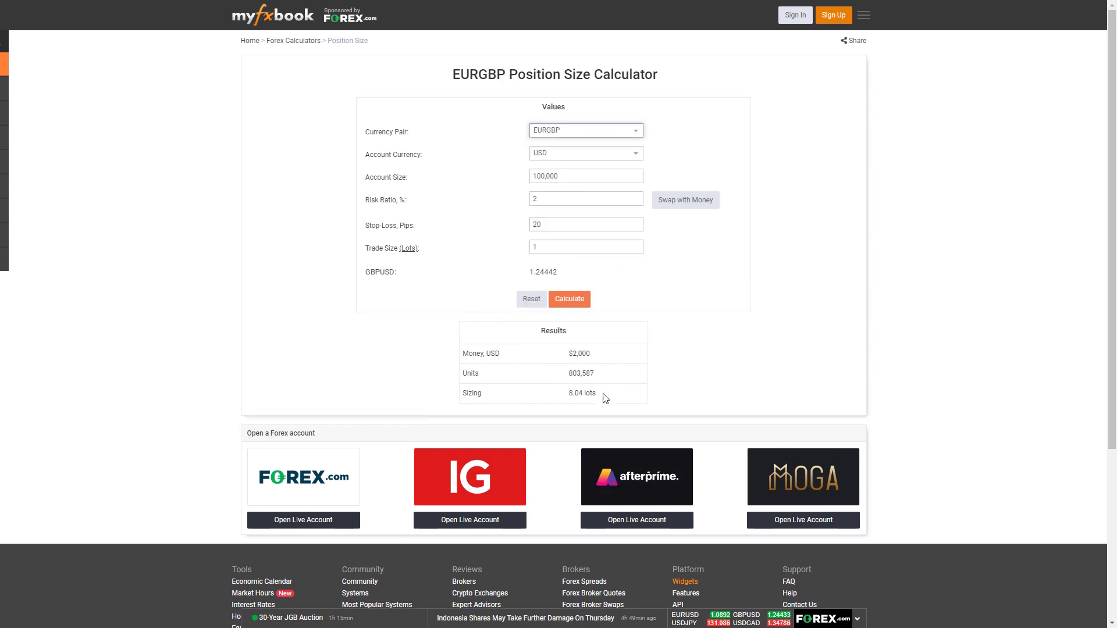
pyautogui.moveTo(601, 394); pyautogui.dragTo(563, 395)
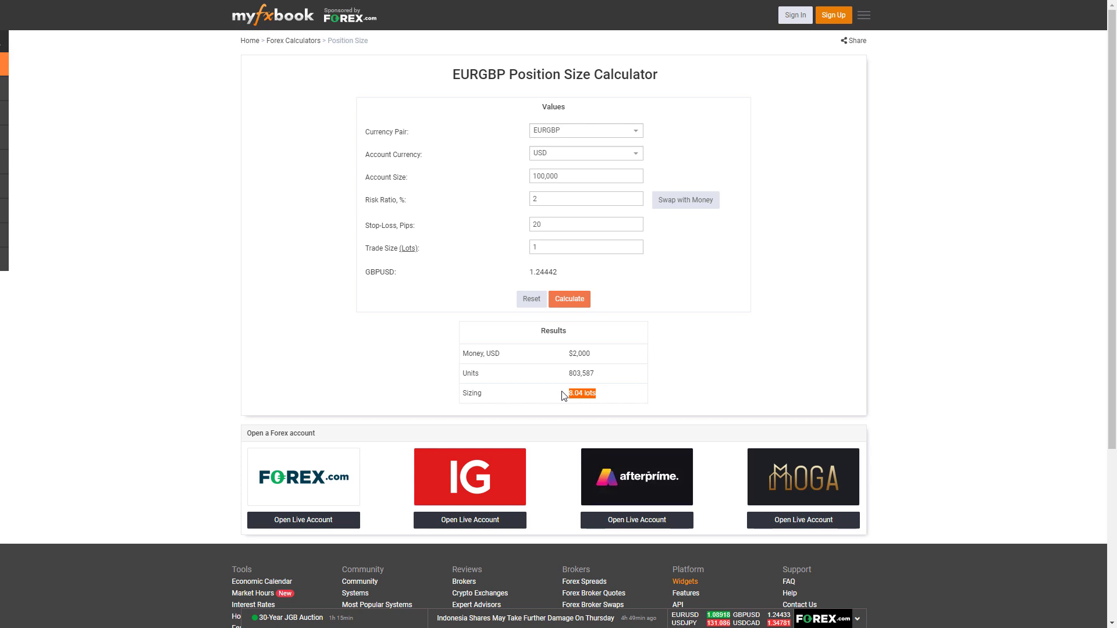
# Step: Switch the calculator's currency pair to EURNZD and highlight its lot sizing result
pyautogui.click(579, 133)
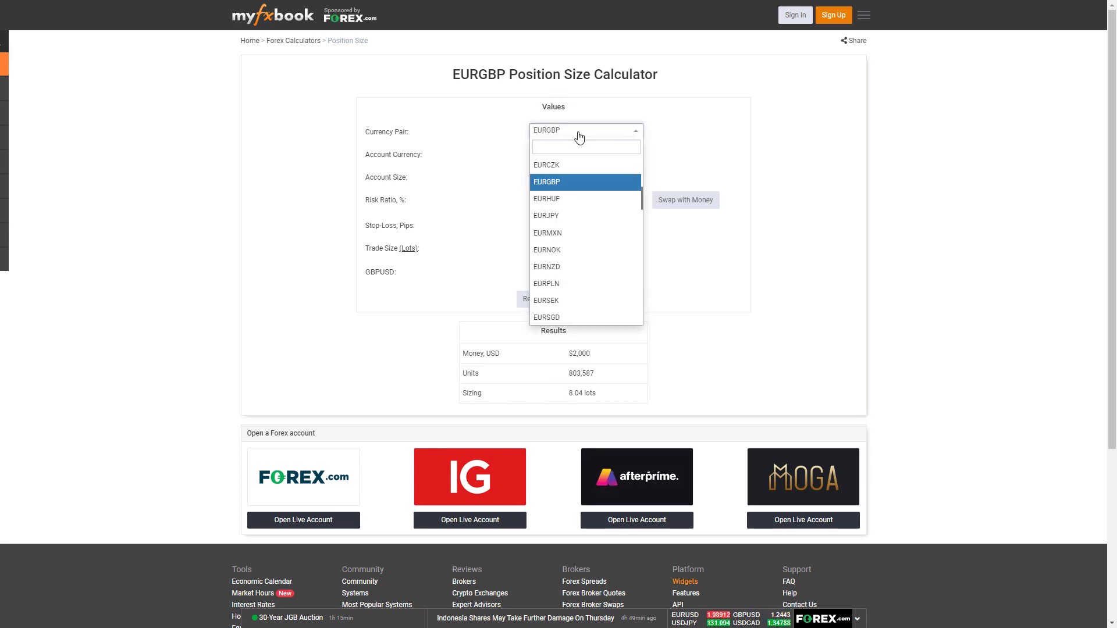
pyautogui.click(563, 268)
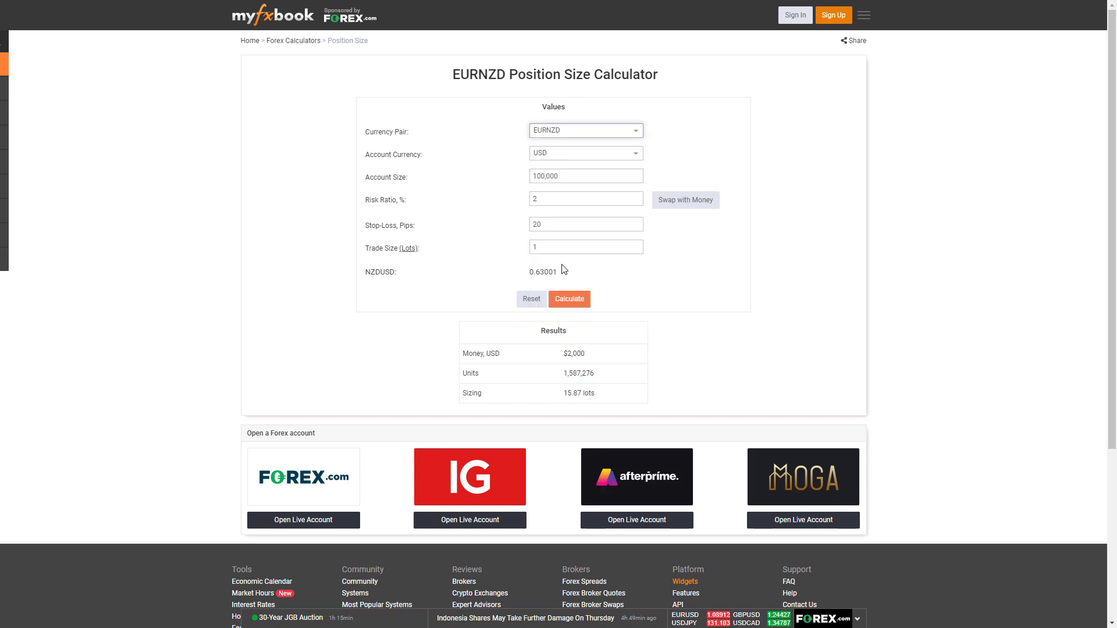
pyautogui.moveTo(602, 395); pyautogui.dragTo(563, 394)
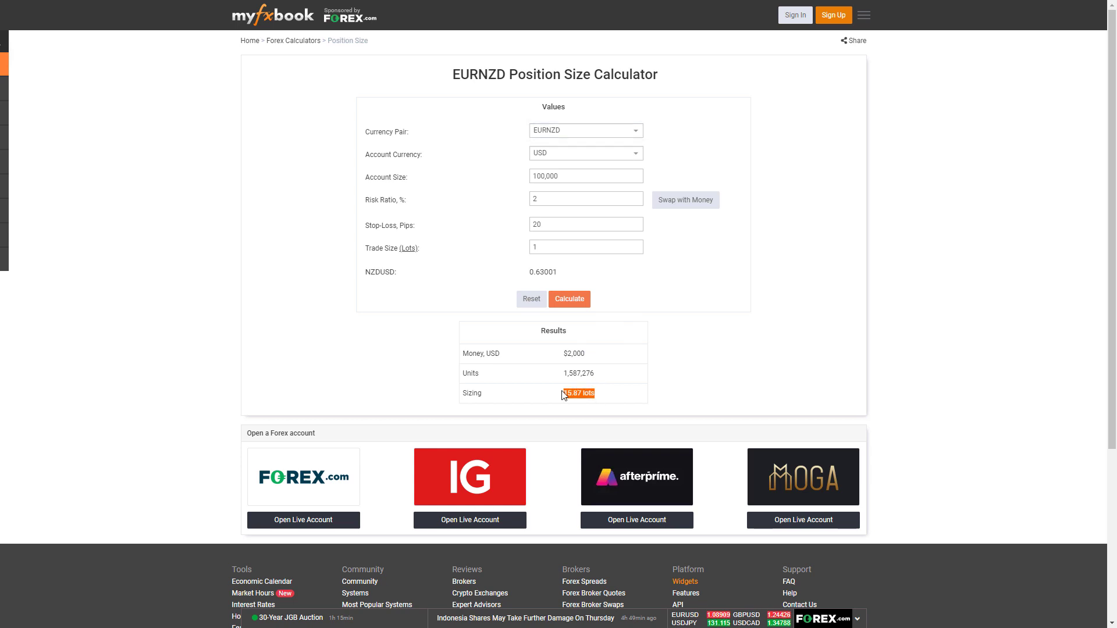